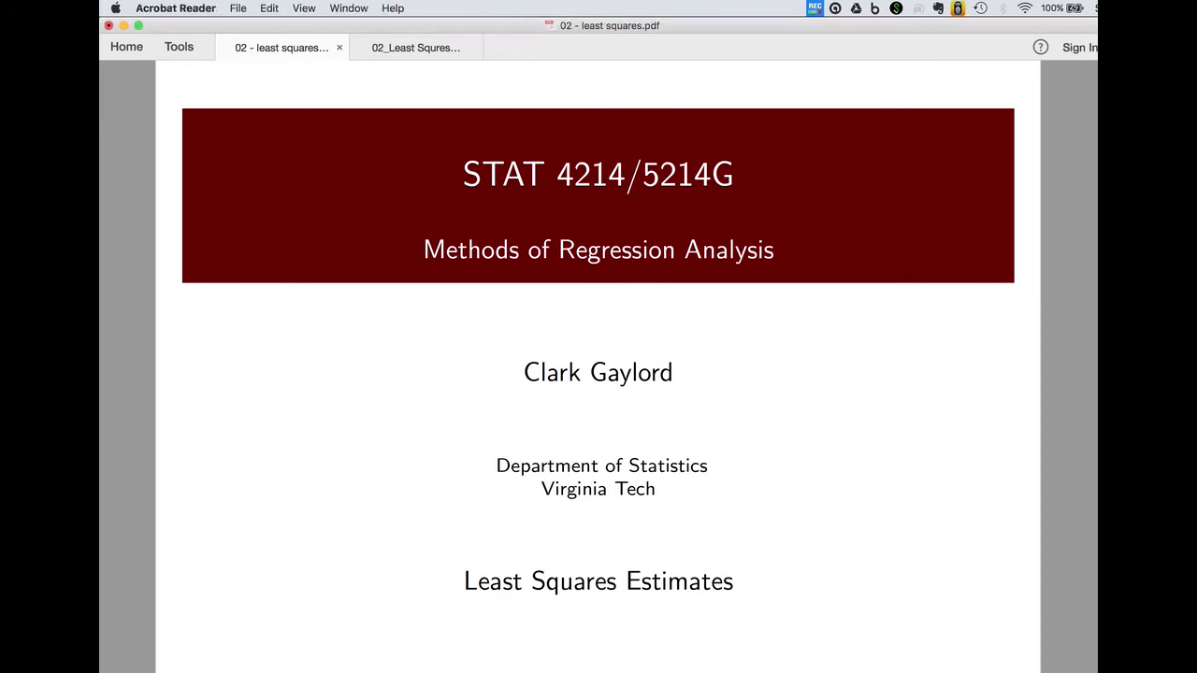
- Switch from the least squares slides to the ForbesScatter workbook in Excel and view the scatter chart on Sheet1
key("Page_Down")
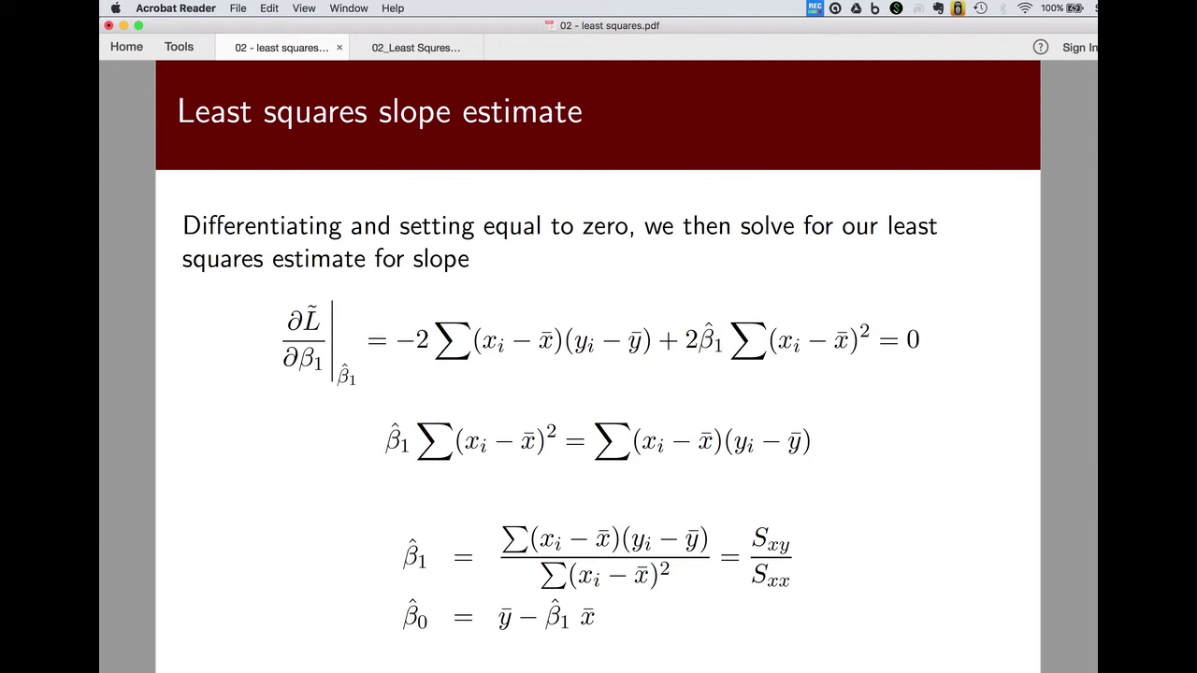
key("super+Tab")
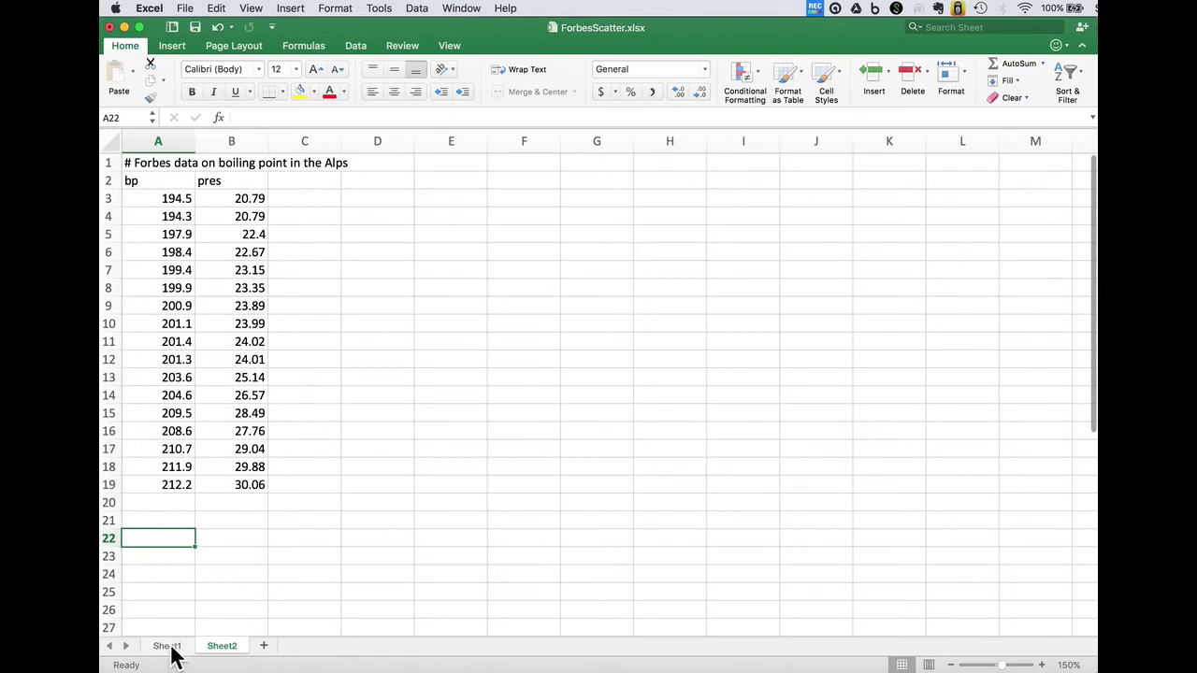
left_click(168, 646)
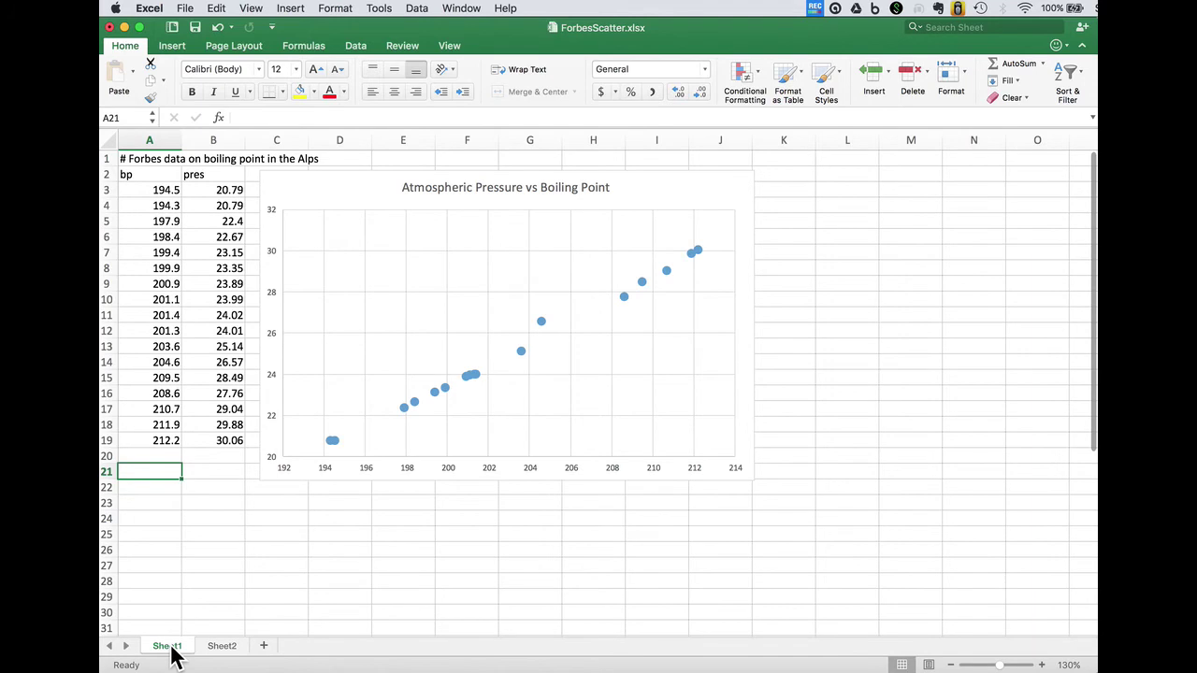
- On Sheet2, enter the labels Xbar in cell A22 and Ybar in cell B22
left_click(220, 646)
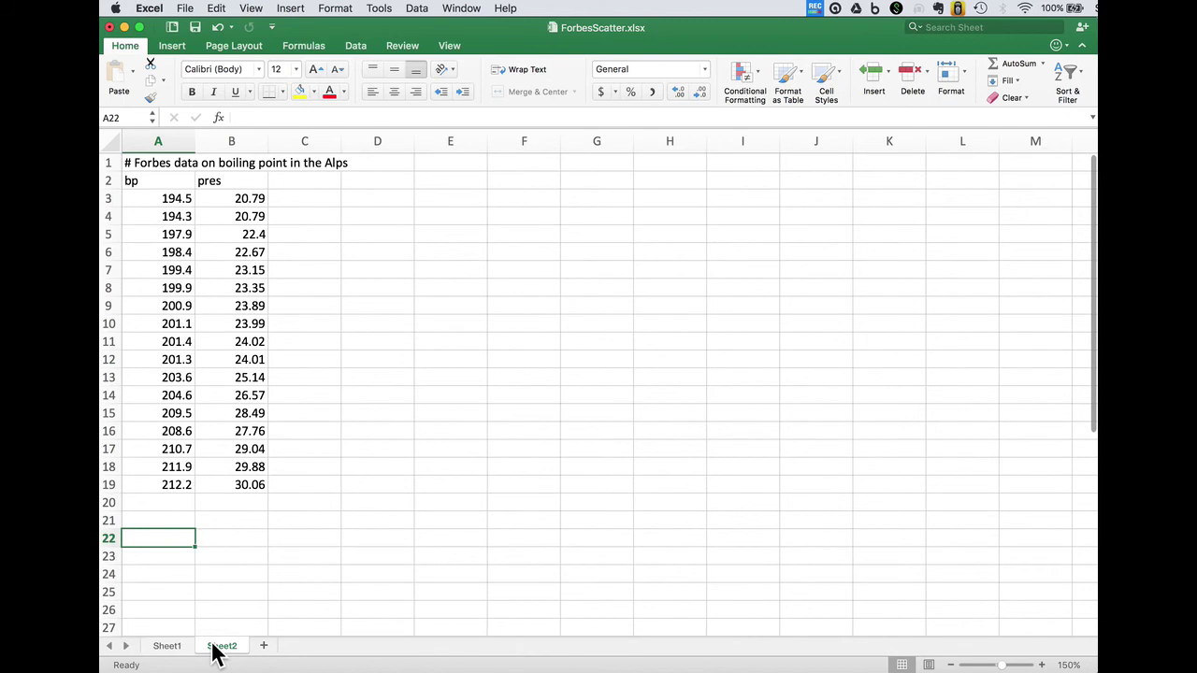
type("Xbar")
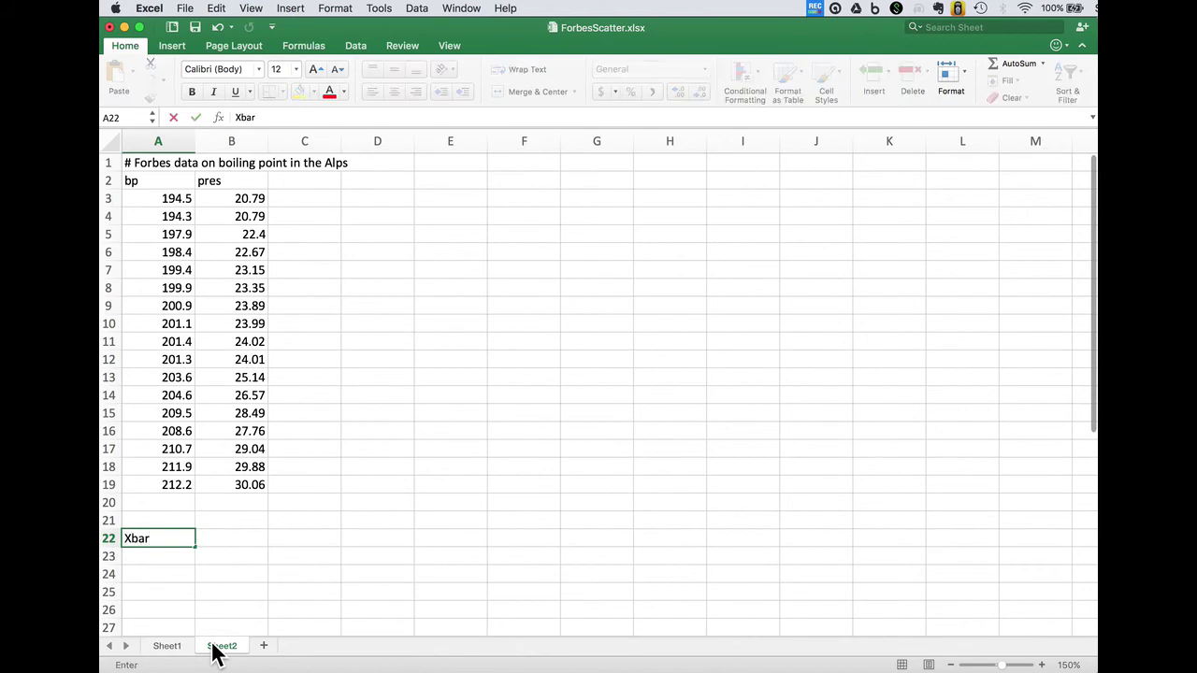
key("Tab")
type("Ybar")
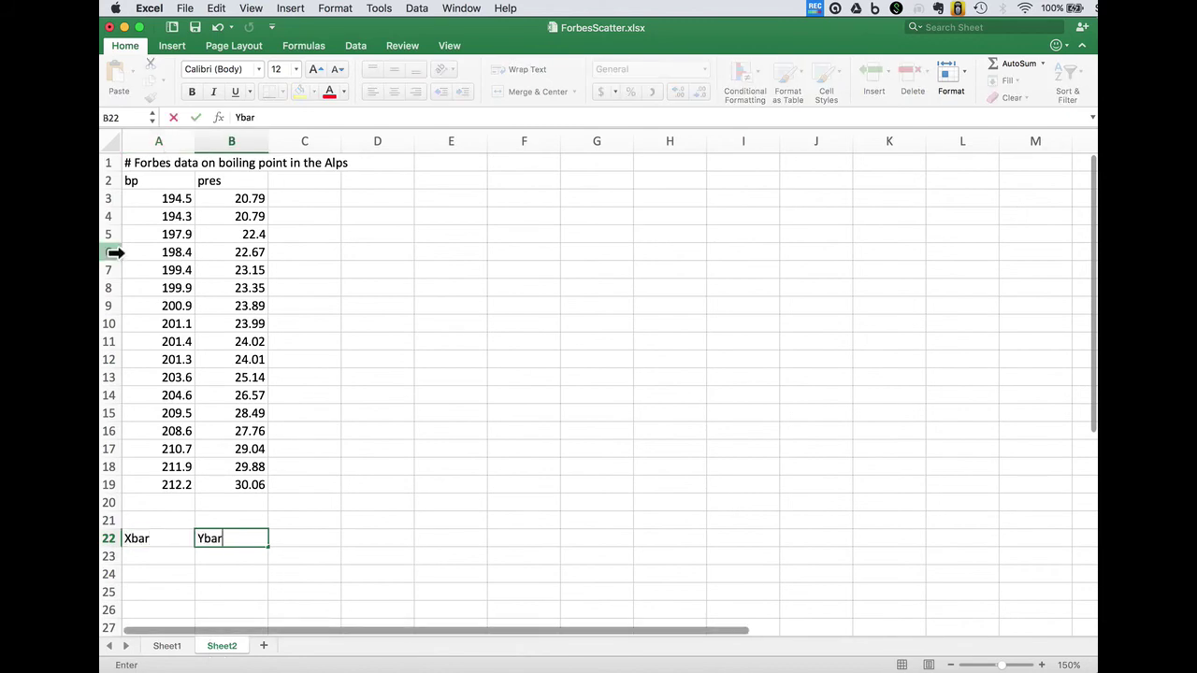
- Insert a row above the bp and pres headers and label its first two cells X and Y
right_click(112, 174)
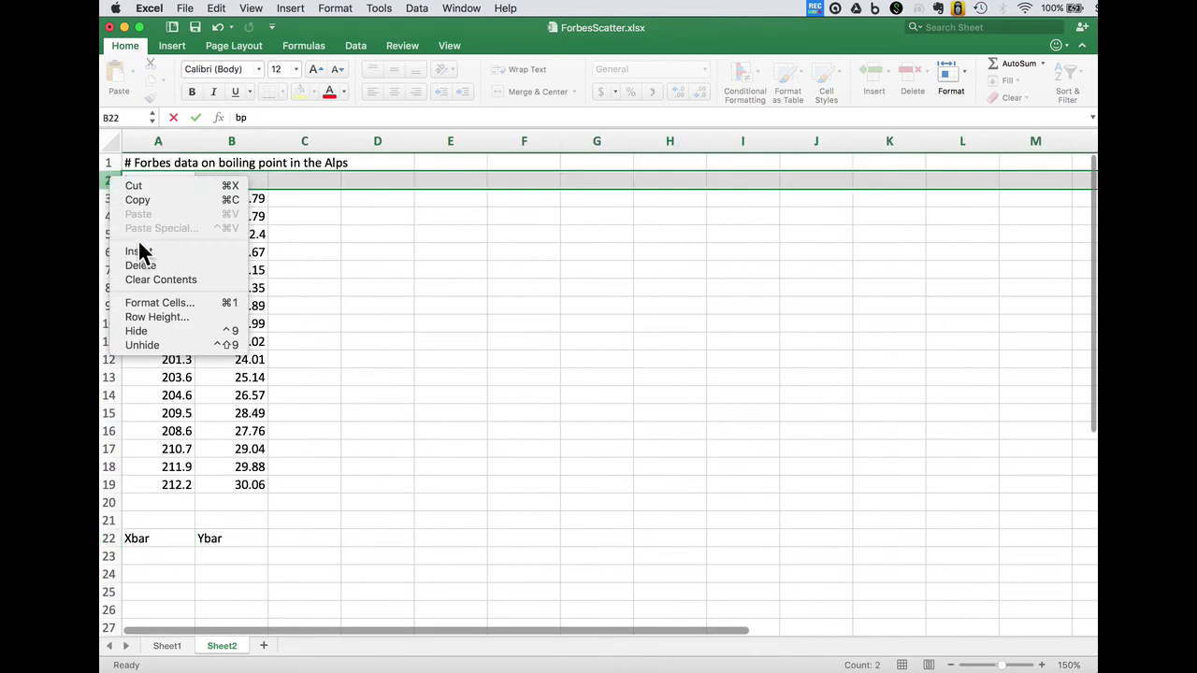
left_click(139, 253)
left_click(153, 178)
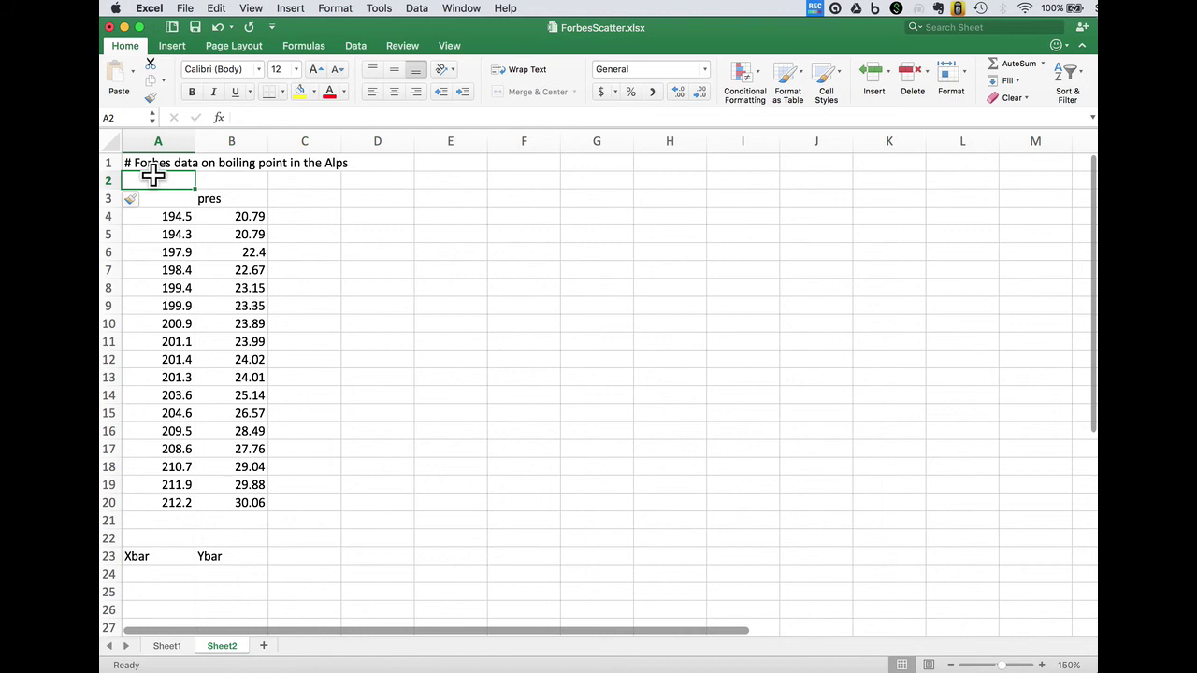
type("X")
key("Tab")
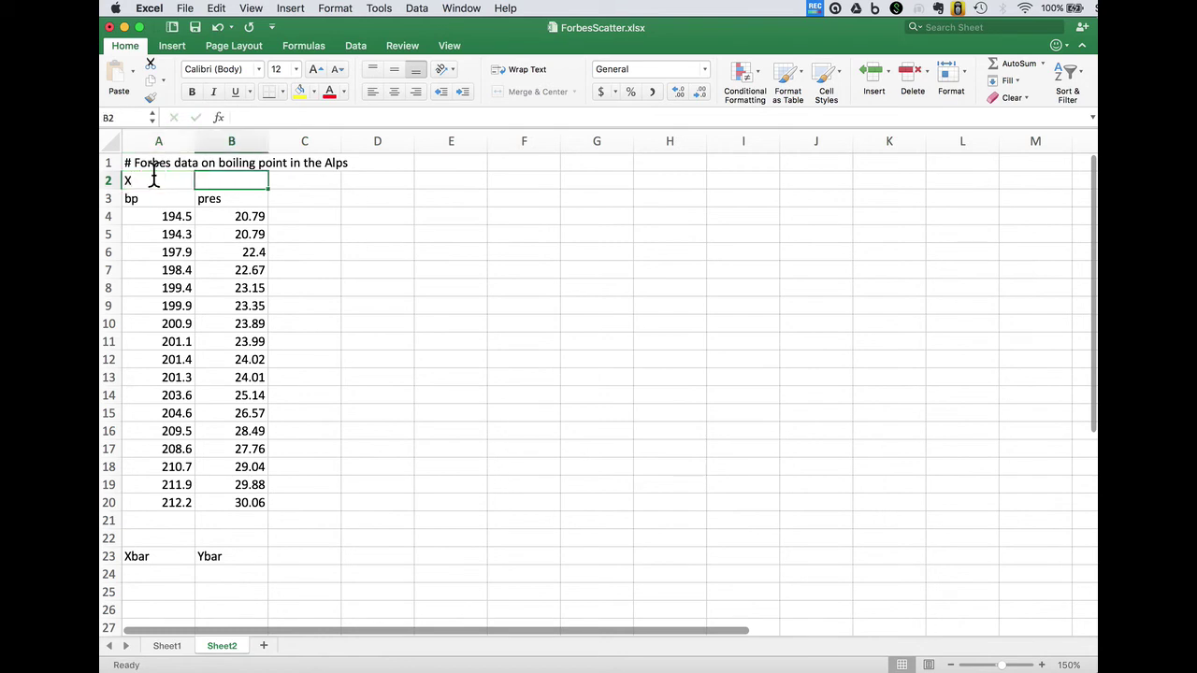
type("Y")
- Enter the column header (X-xbar)^2 in cell C2
key("Down")
key("Down")
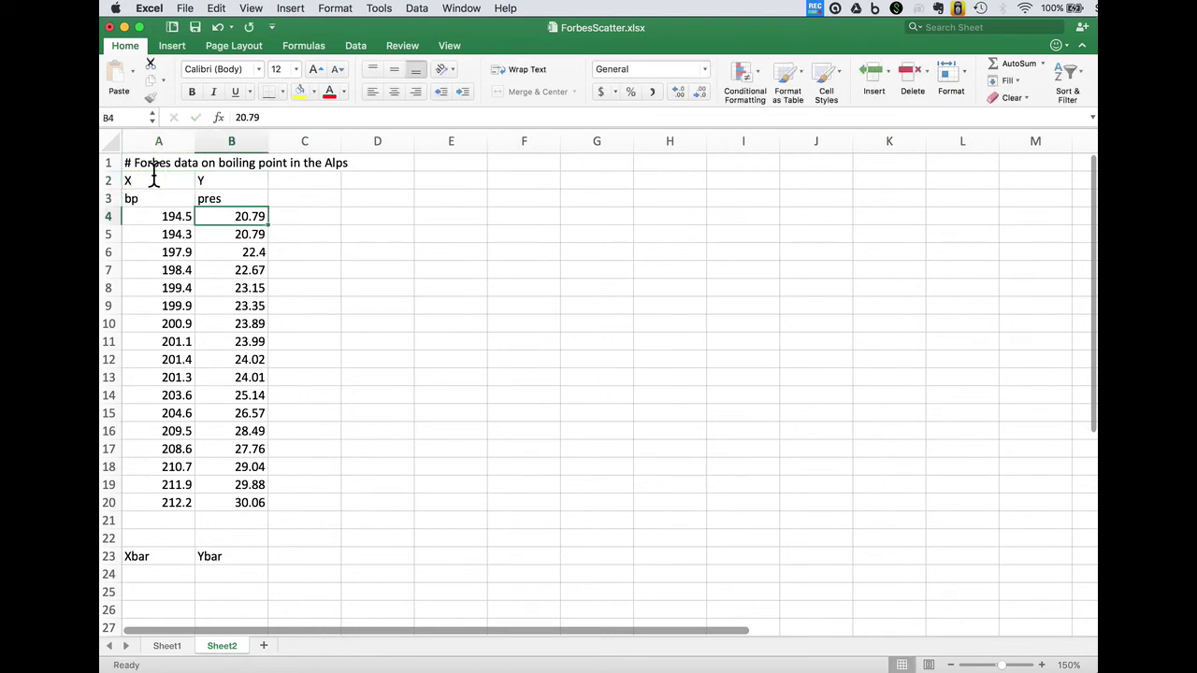
key("Right")
key("Up")
key("Up")
type("(X-x")
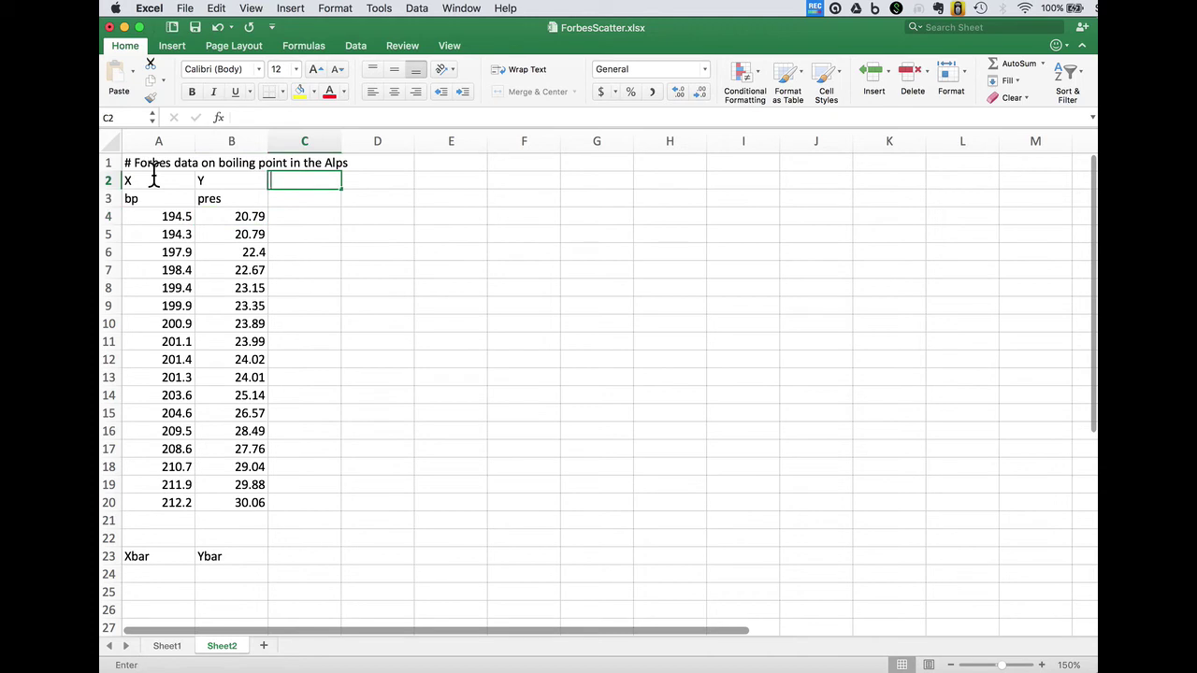
type("bar")
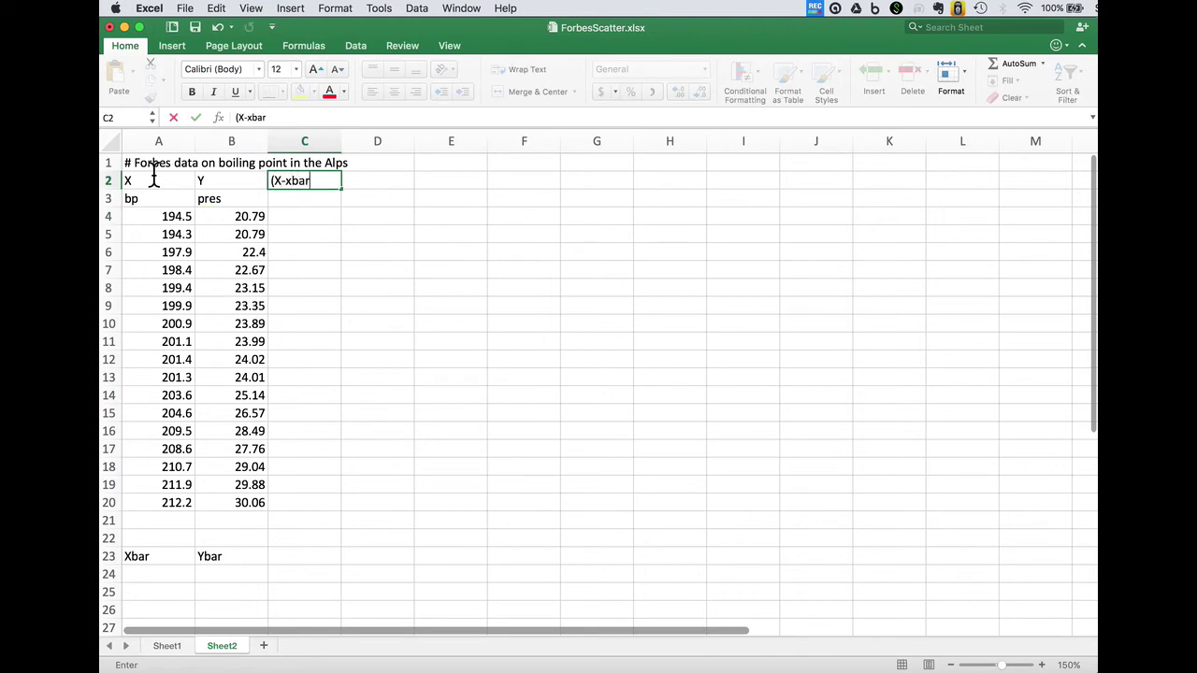
type(")^2")
key("Tab")
- Enter the header (X-xbar)(Y-ybar) in cell D2 and widen column D to fit it
type("(X-xbar")
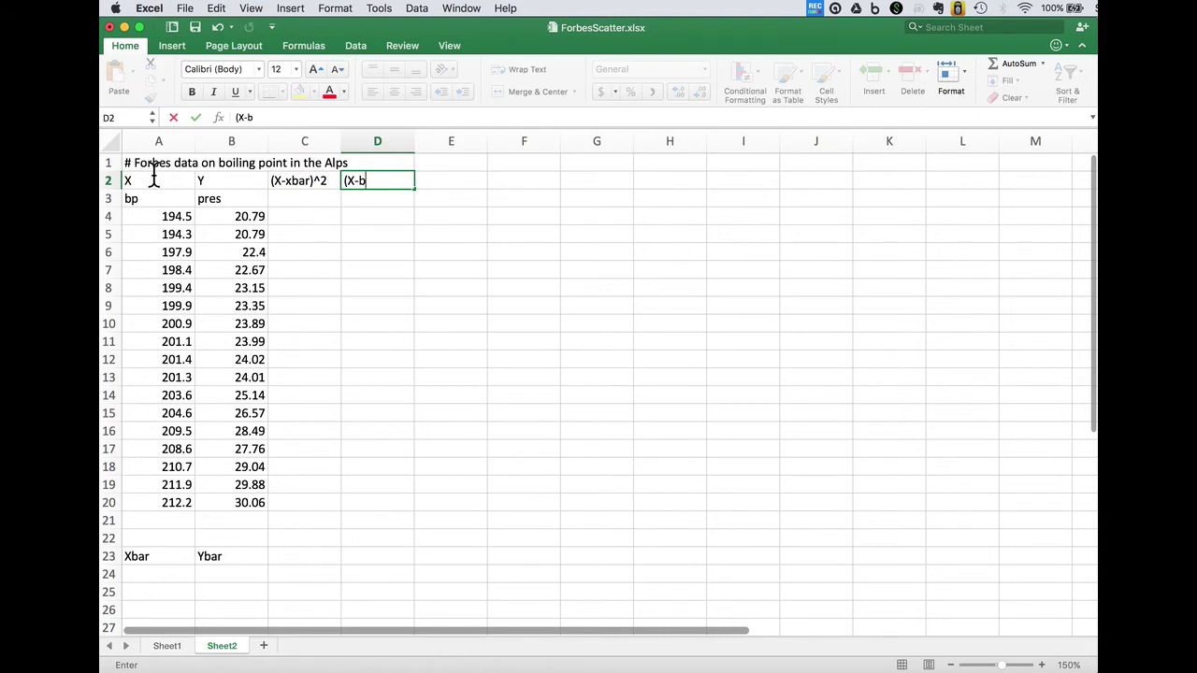
type(")(Y-ybar)")
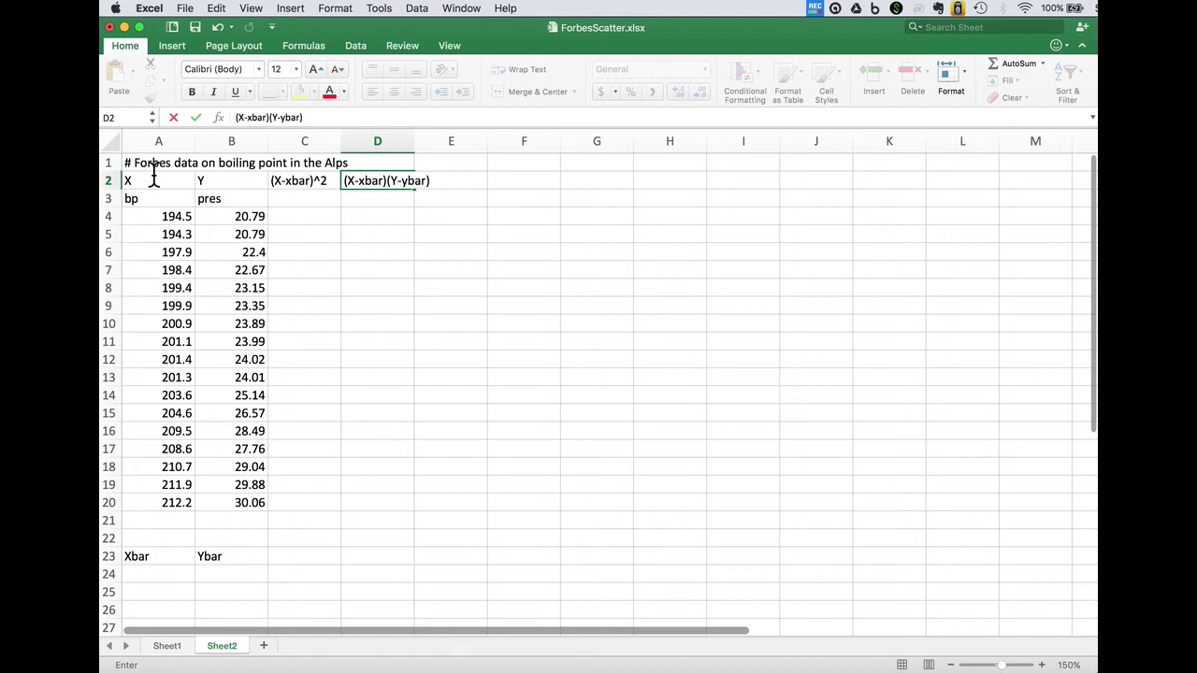
key("Return")
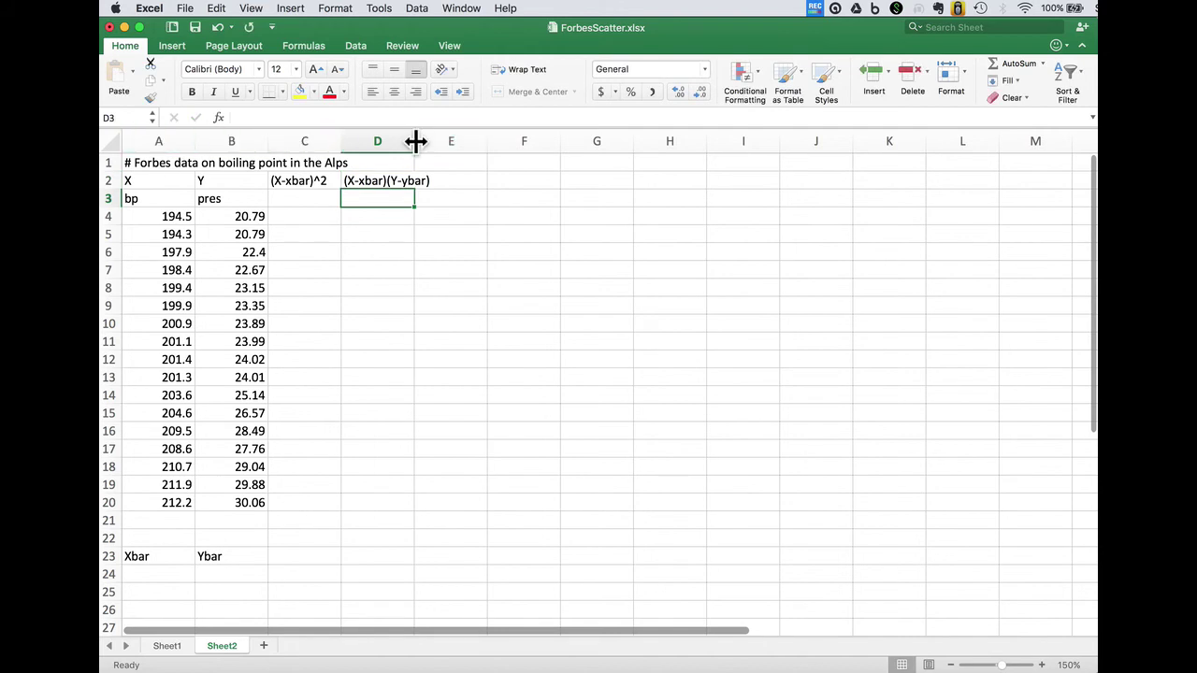
left_click_drag(415, 141, 435, 140)
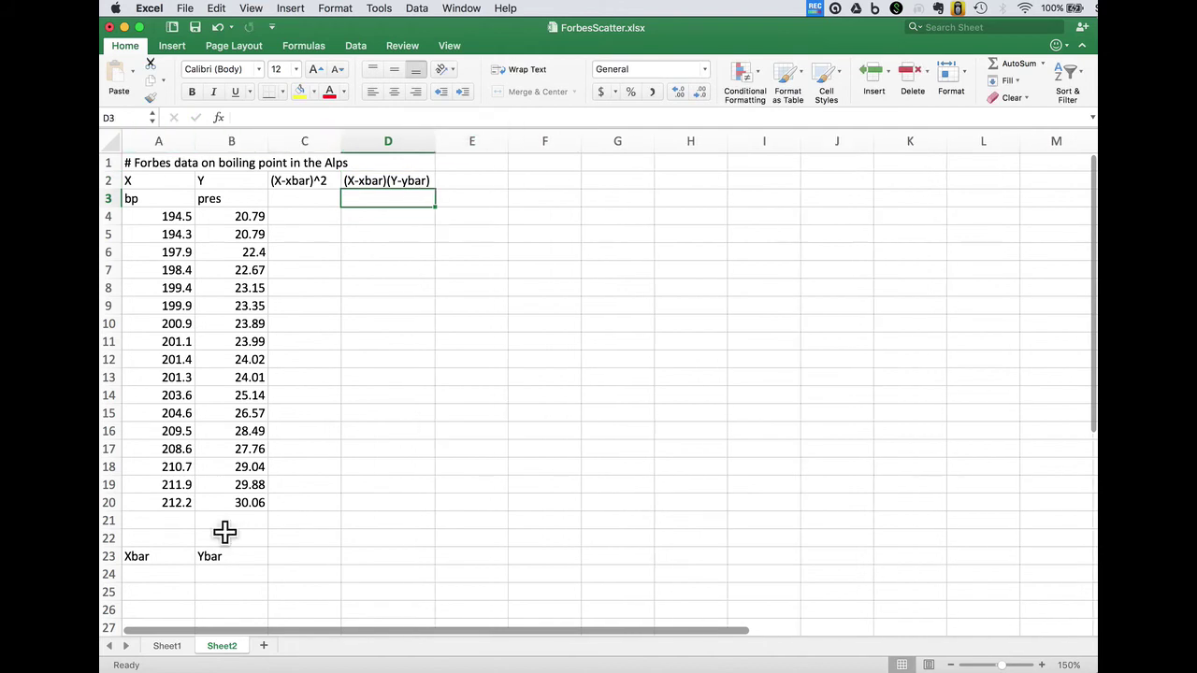
- Calculate the mean of the bp values in cell A22 with AVERAGE over A4:A20
left_click(161, 539)
type("=aber")
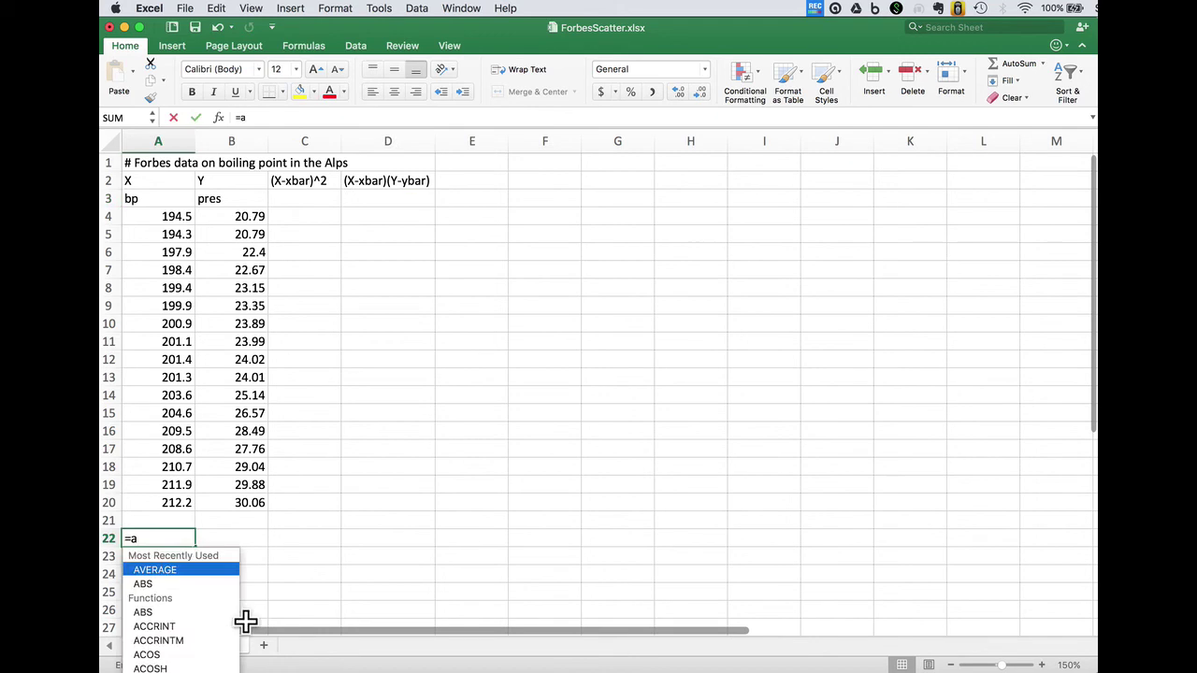
key("BackSpace")
key("BackSpace")
key("BackSpace")
type("vere")
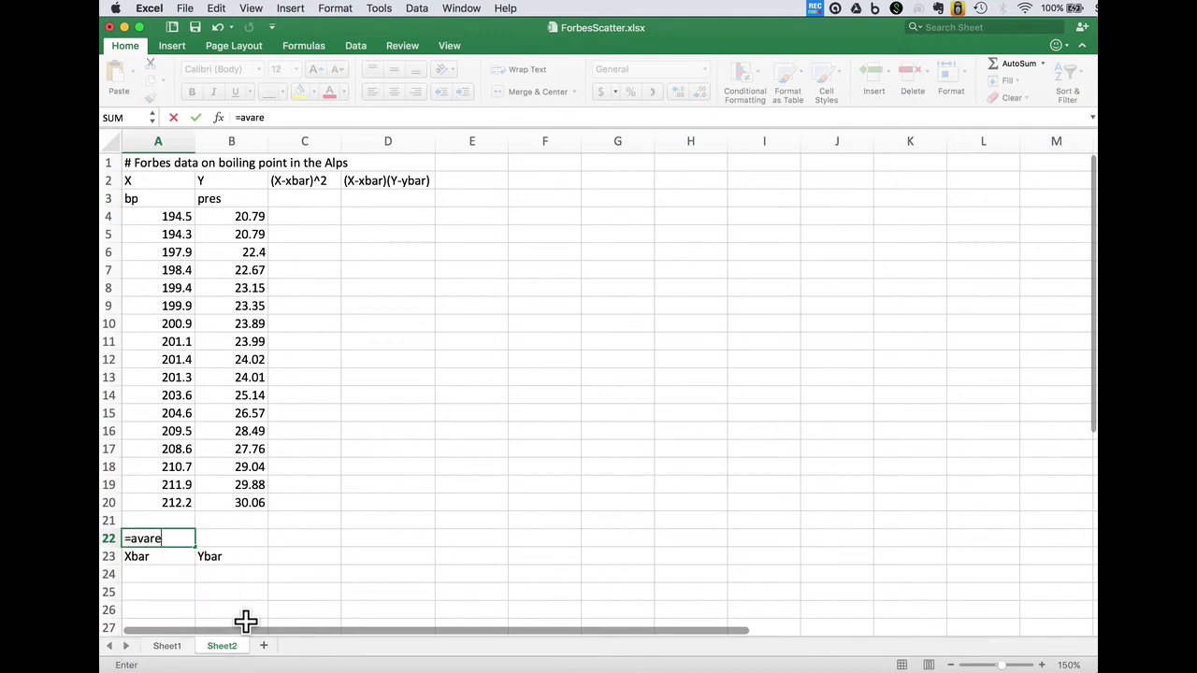
key("BackSpace")
type("age(")
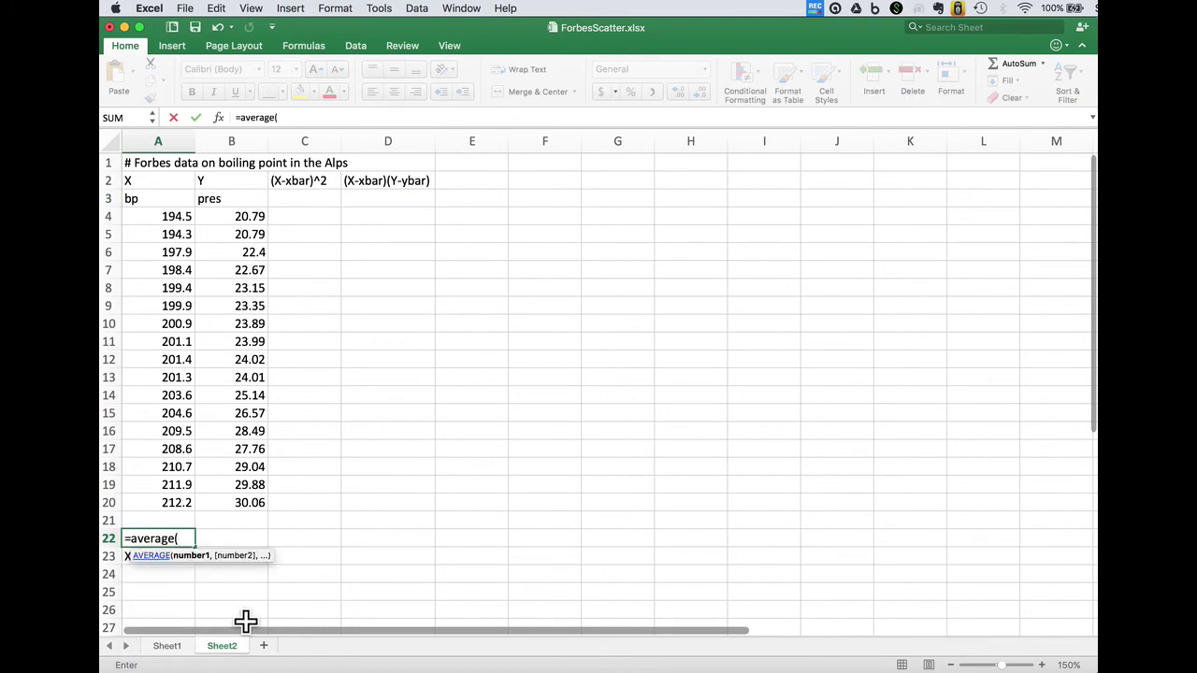
left_click(177, 503)
left_click_drag(177, 503, 175, 215)
key("Return")
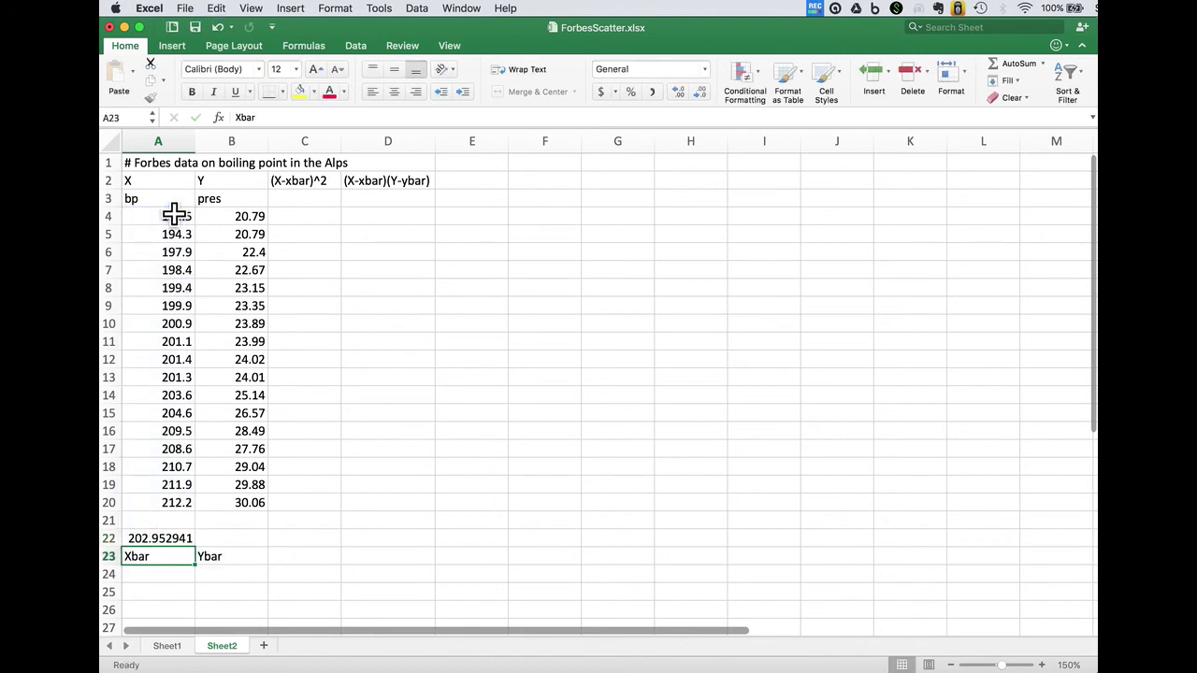
- Copy the average formula from A22 into B22 to calculate the mean of the pres values
key("Up")
key("cmd+c")
key("Right")
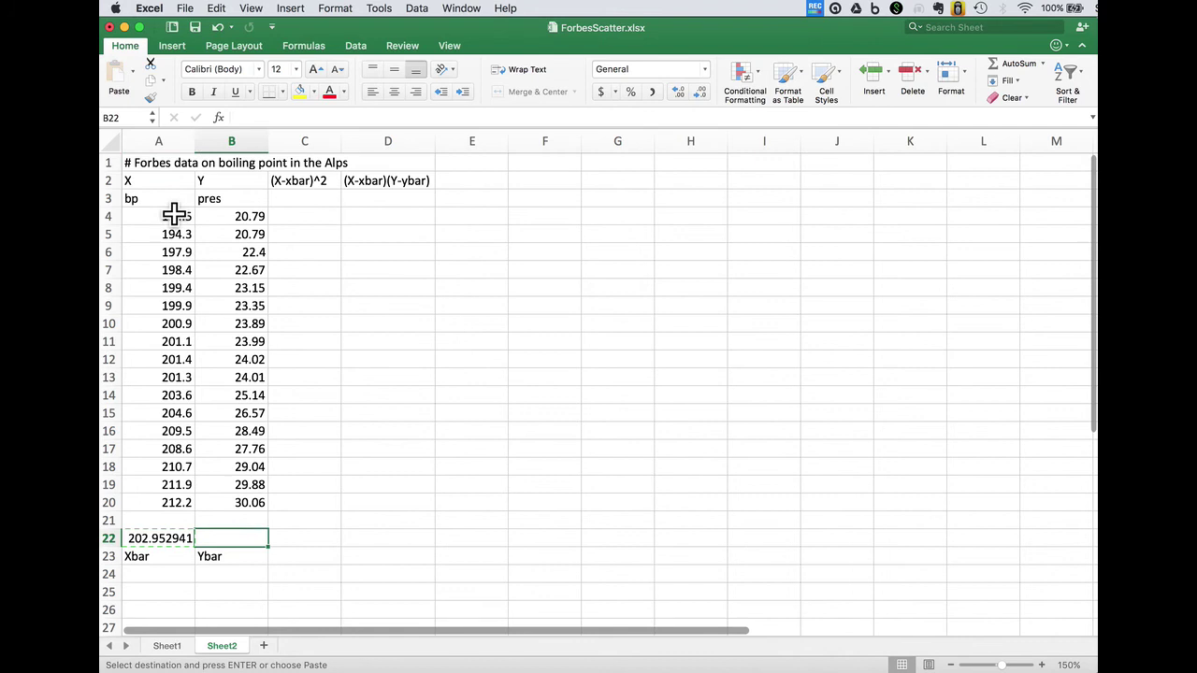
key("cmd+v")
- Format the two averages in A22:B22 as Number with 3 decimal places
key("shift+Left")
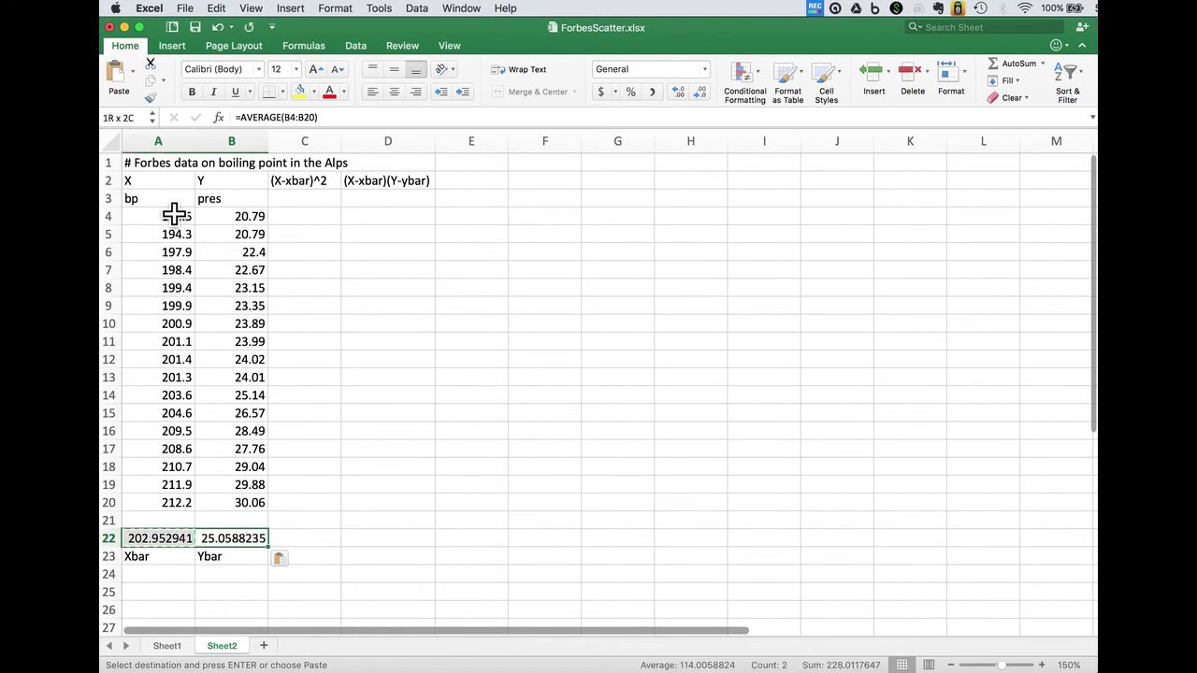
key("cmd+1")
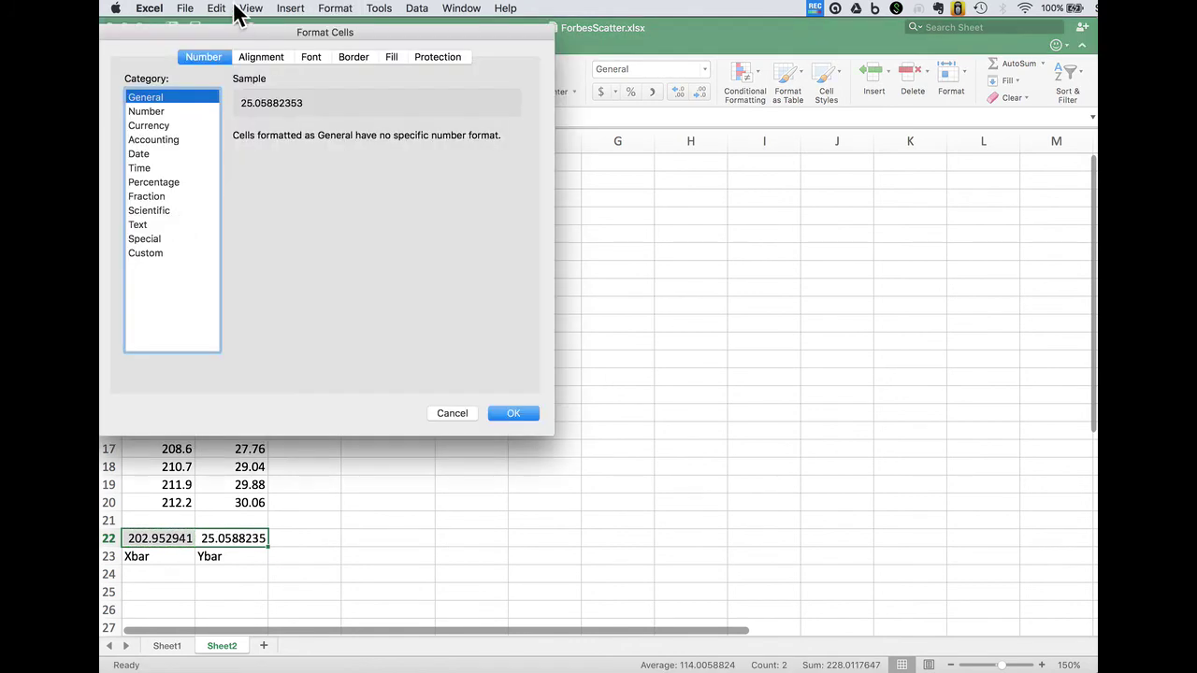
left_click(186, 111)
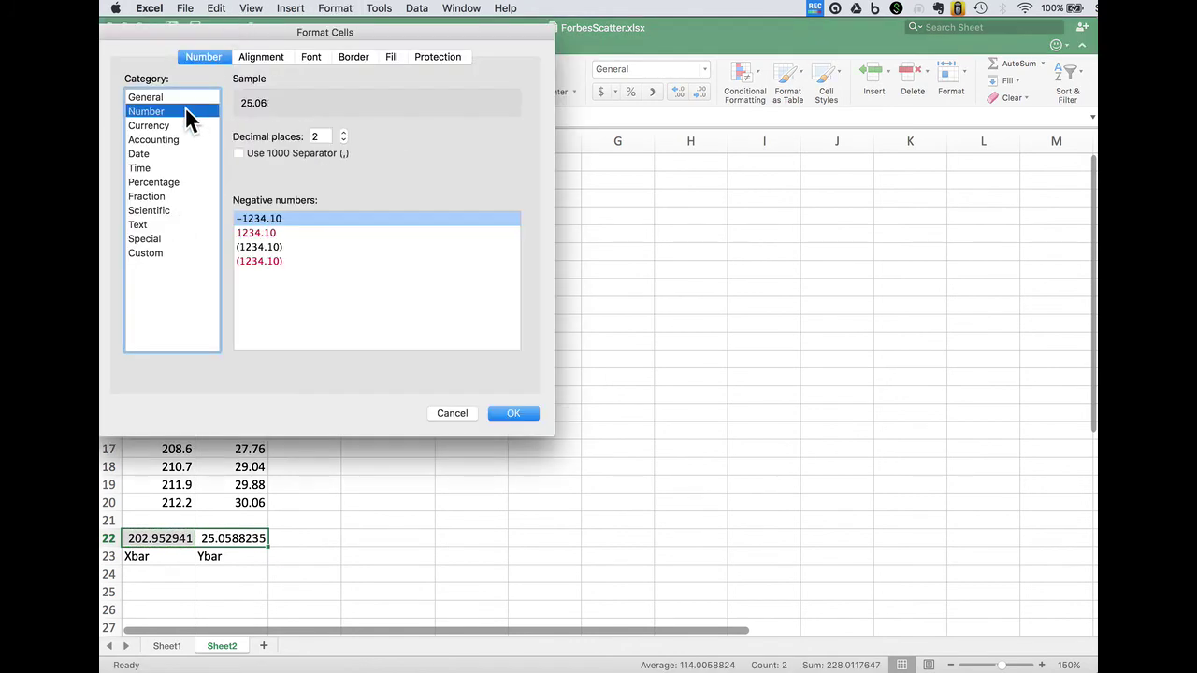
left_click(343, 141)
left_click(343, 134)
left_click(344, 134)
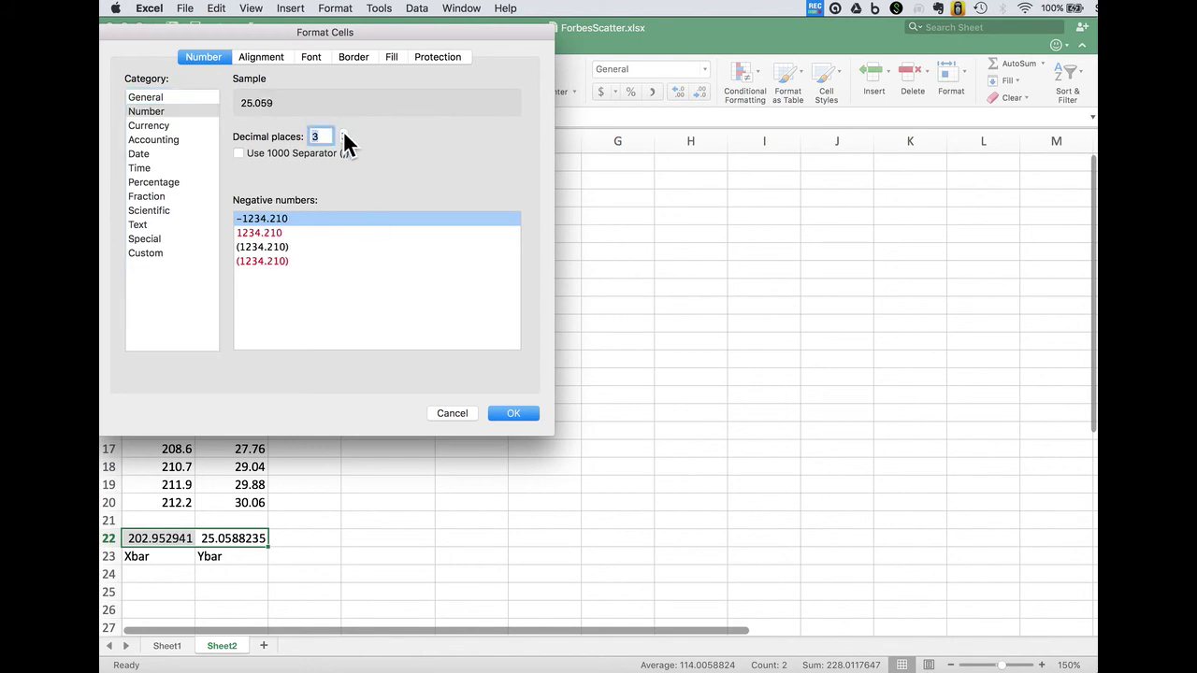
left_click(511, 414)
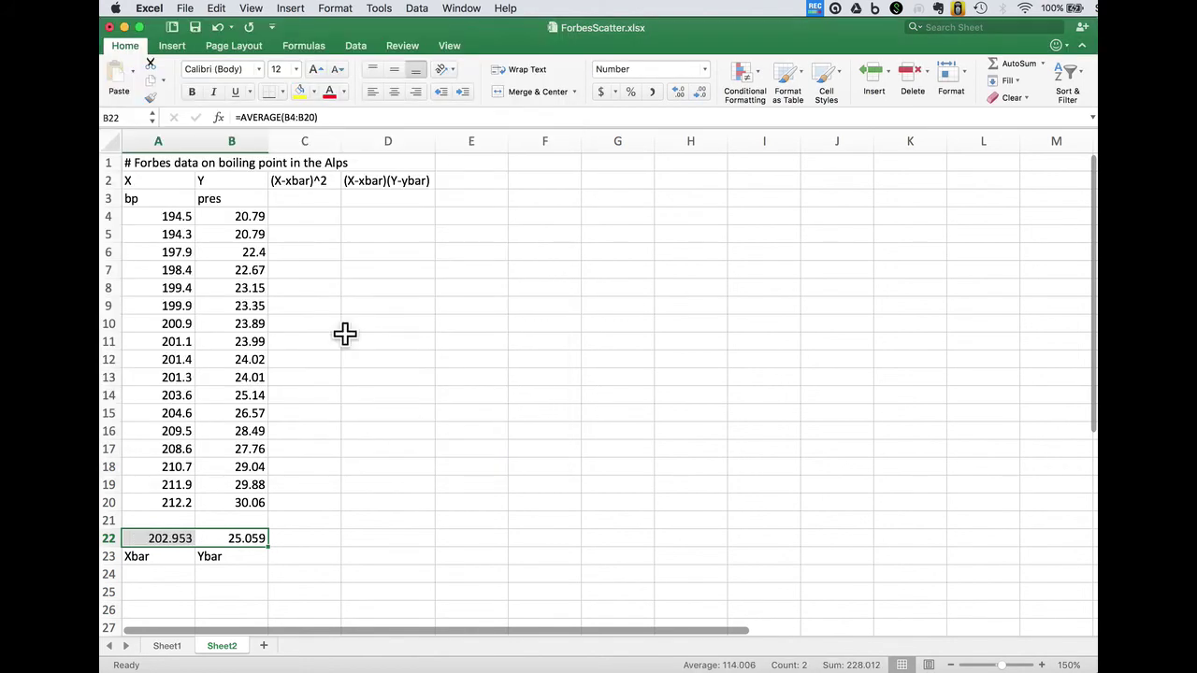
- Enter the squared deviation formula =(A4-$A$22)^2 in cell C4, with an absolute reference to the X mean
left_click(306, 217)
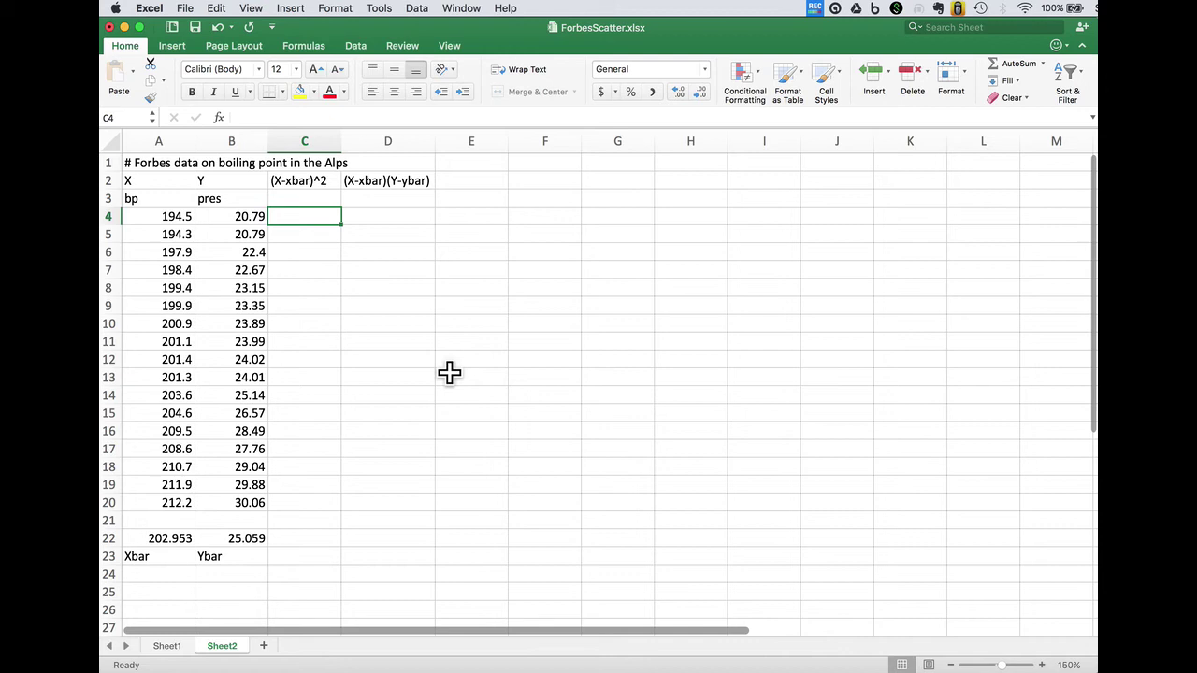
type("=(")
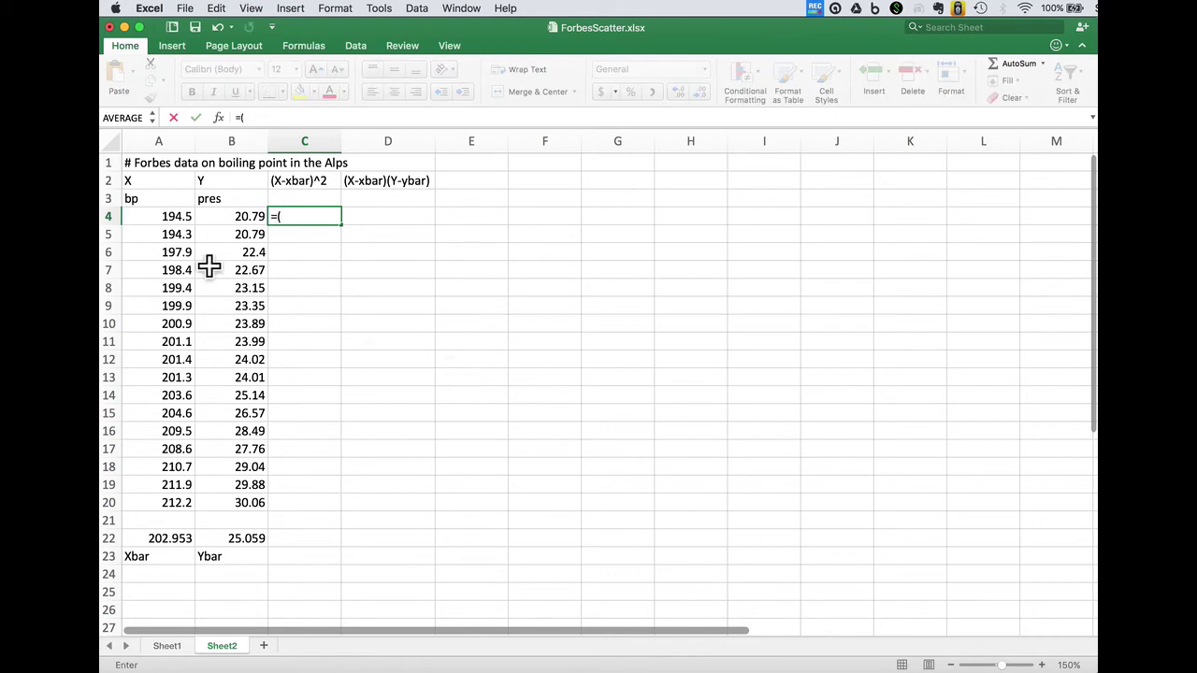
left_click(174, 216)
type("-")
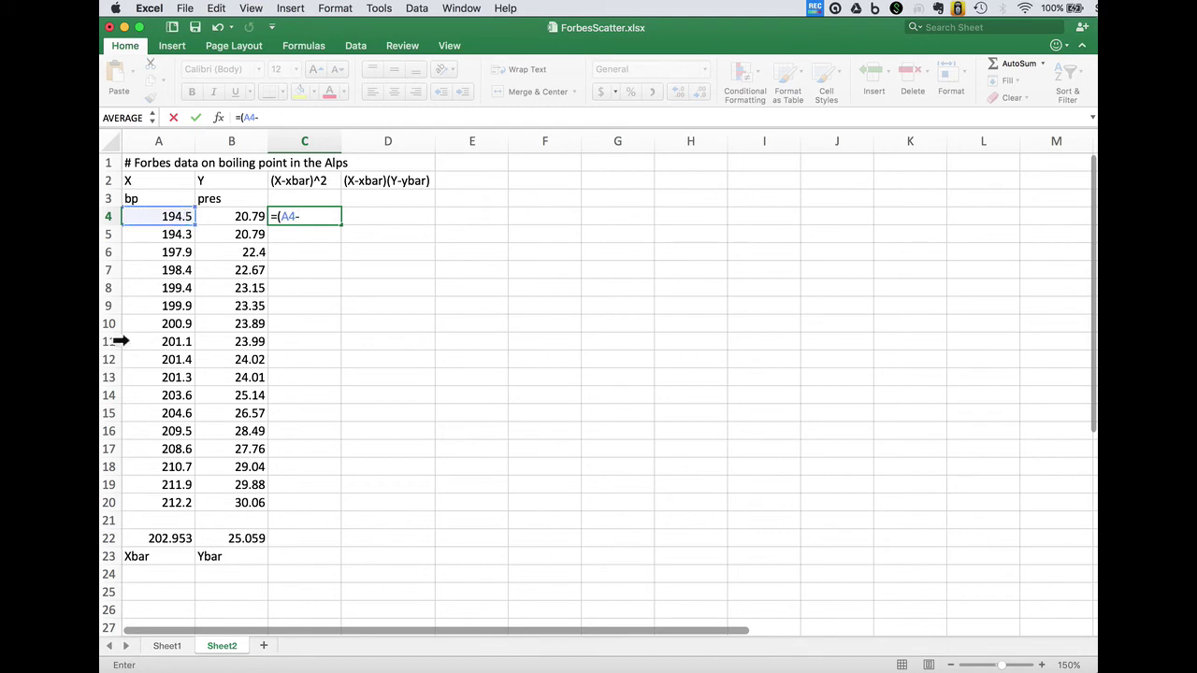
left_click(173, 534)
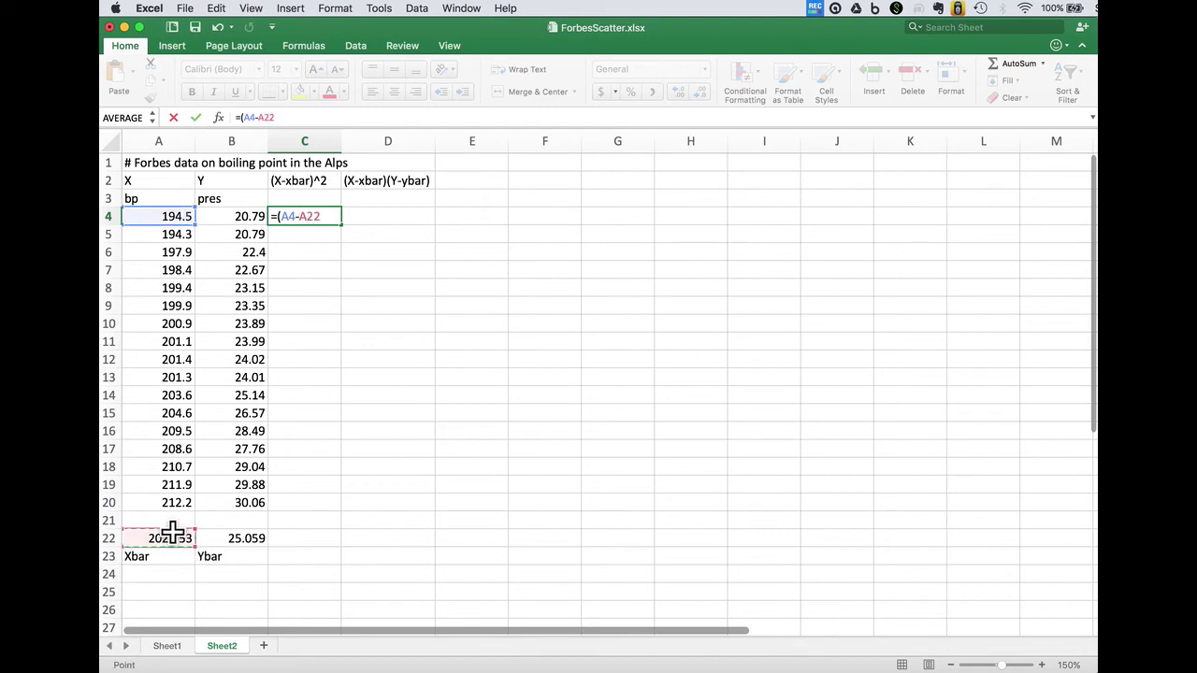
key("F4")
type(")^2")
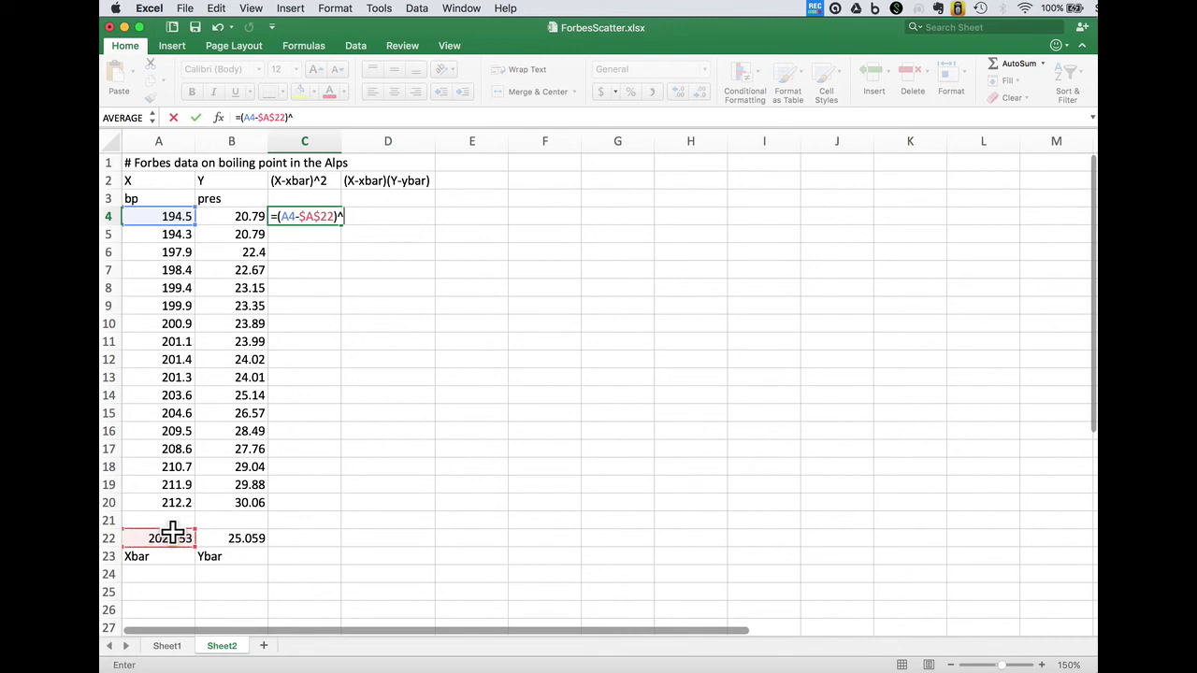
key("Return")
- Copy the squared deviation formula from C4 down through C20
key("super+c")
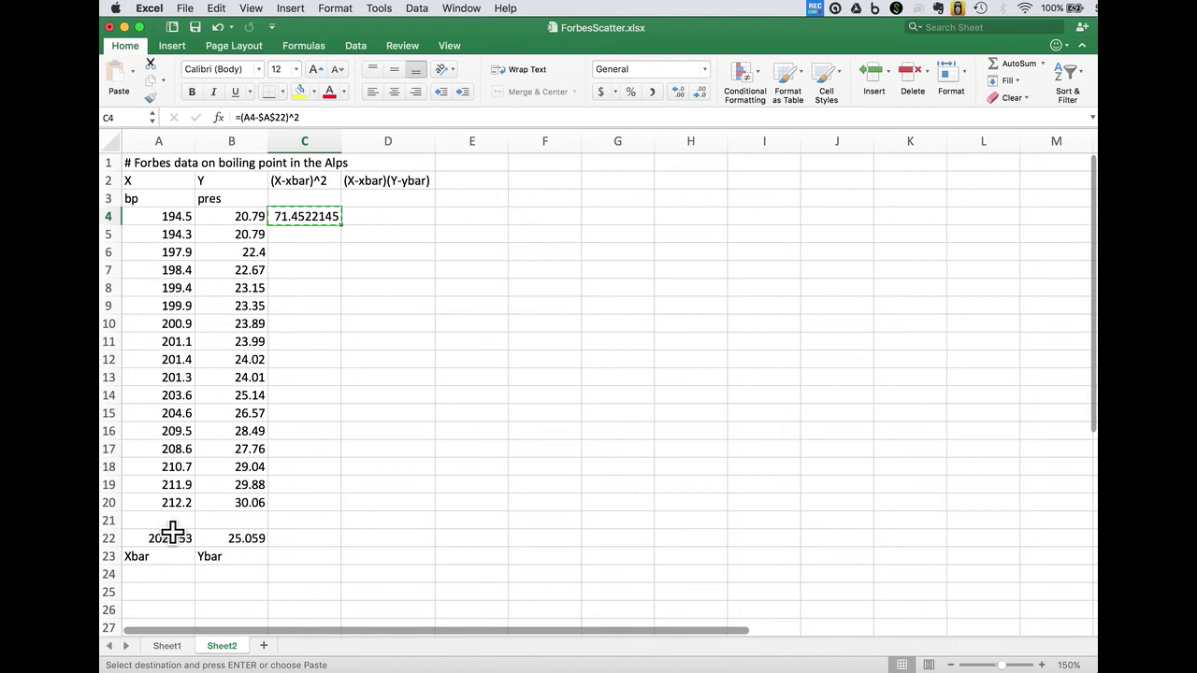
key("Left")
key("super+Down")
key("Right")
key("shift+super+Up")
key("Return")
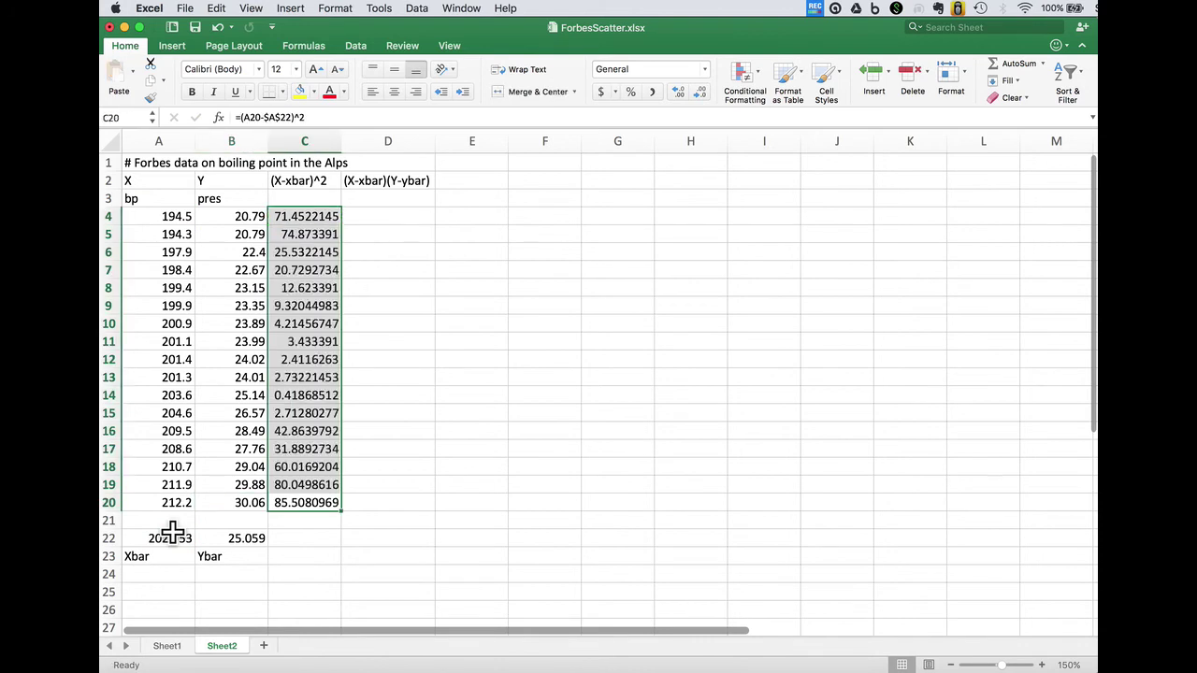
- Go back up the squared deviation column to cell C4, examining the copied formulas
key("Up")
key("Up")
key("Up")
key("Up")
key("Up")
key("Up")
key("Up")
key("Up")
key("Up")
key("Up")
key("Up")
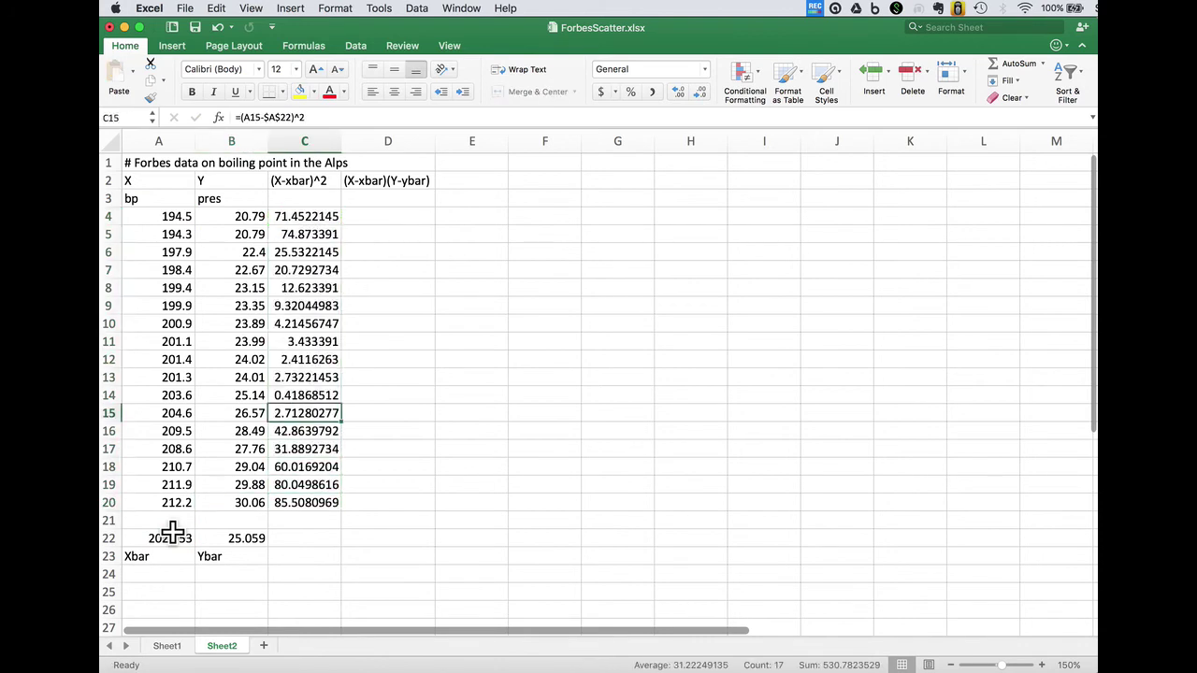
key("Up")
key("Up")
key("Up")
key("Up")
key("Up")
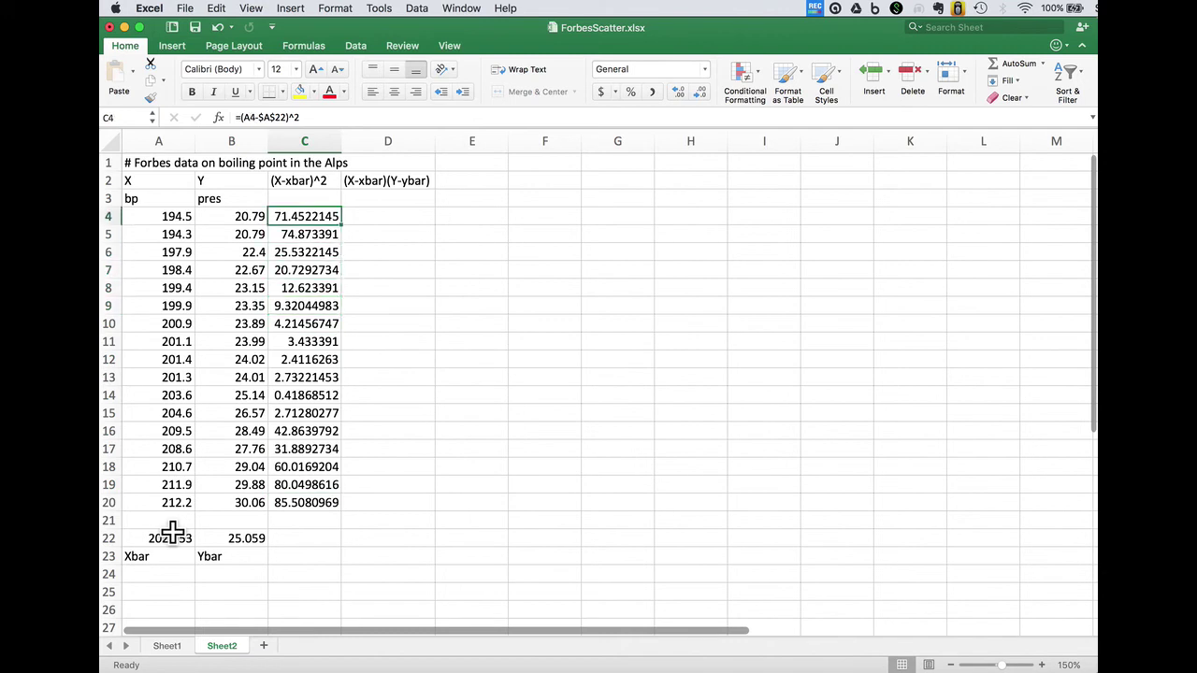
- Enter the cross-product formula =(A4-$A$22)*(B4-$B$22) in cell D4, with absolute references to both means
key("Right")
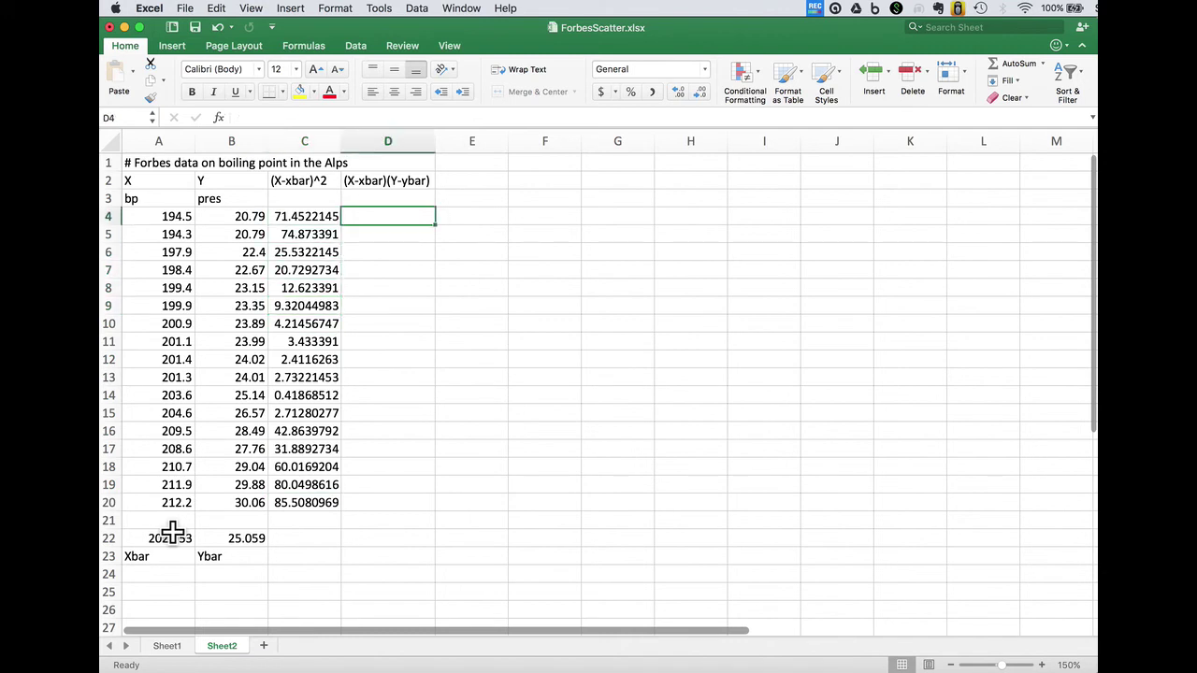
type("=(x")
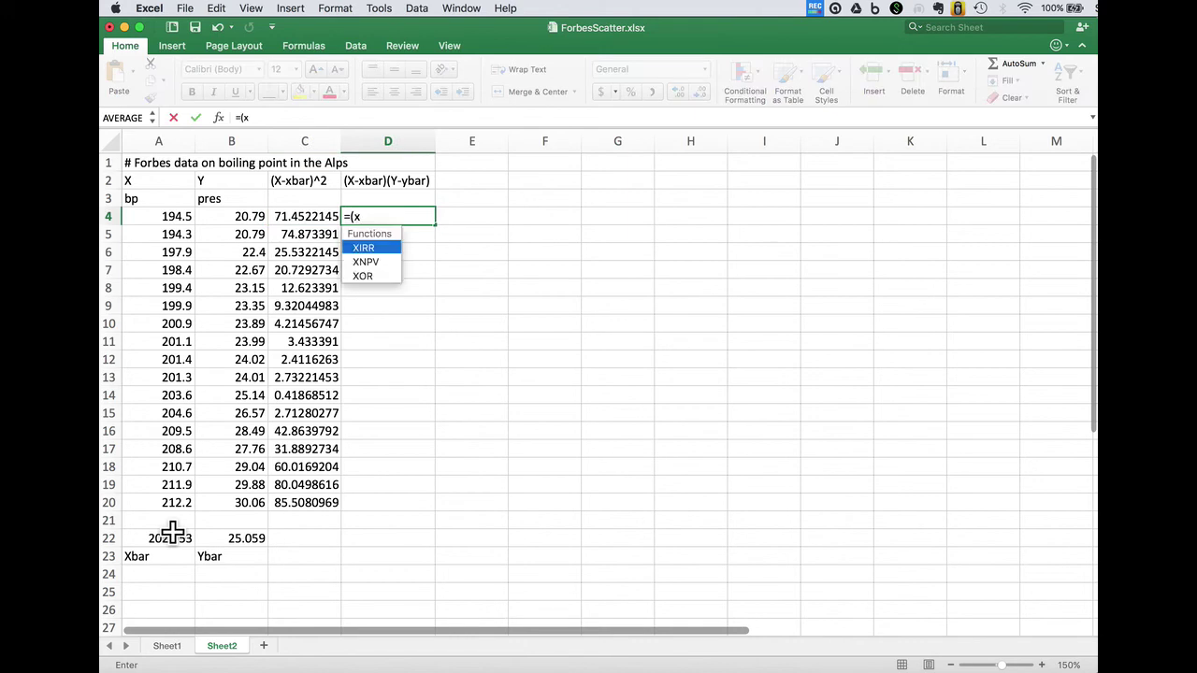
key("BackSpace")
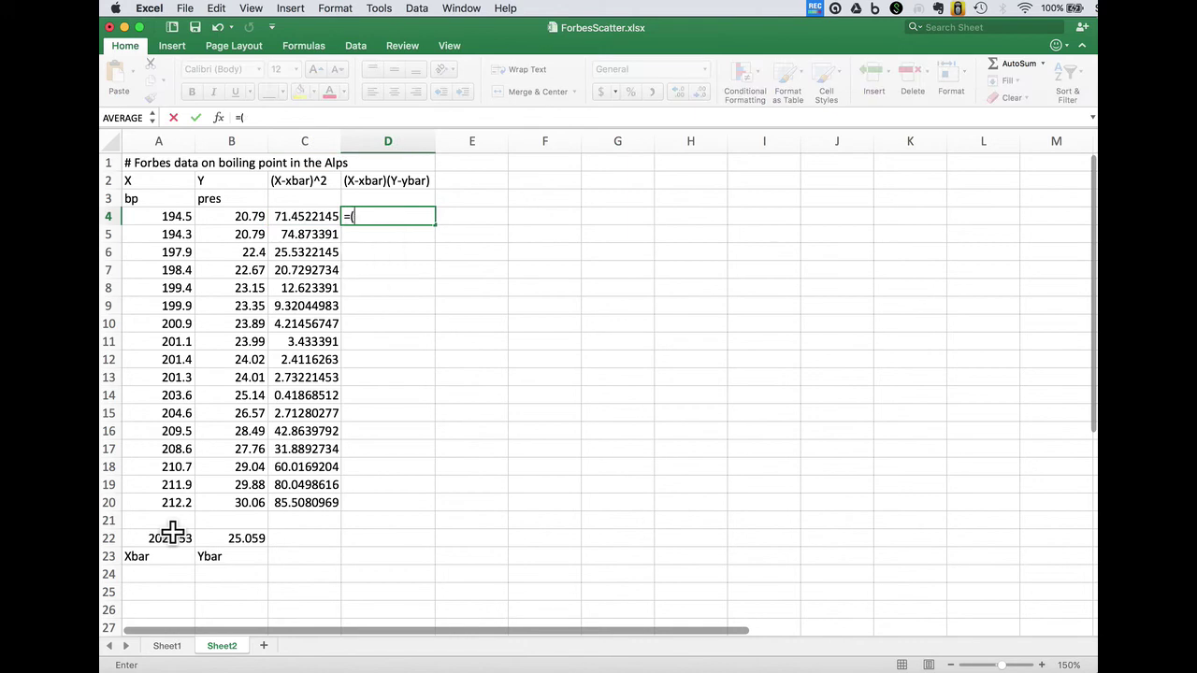
left_click(163, 216)
type("-")
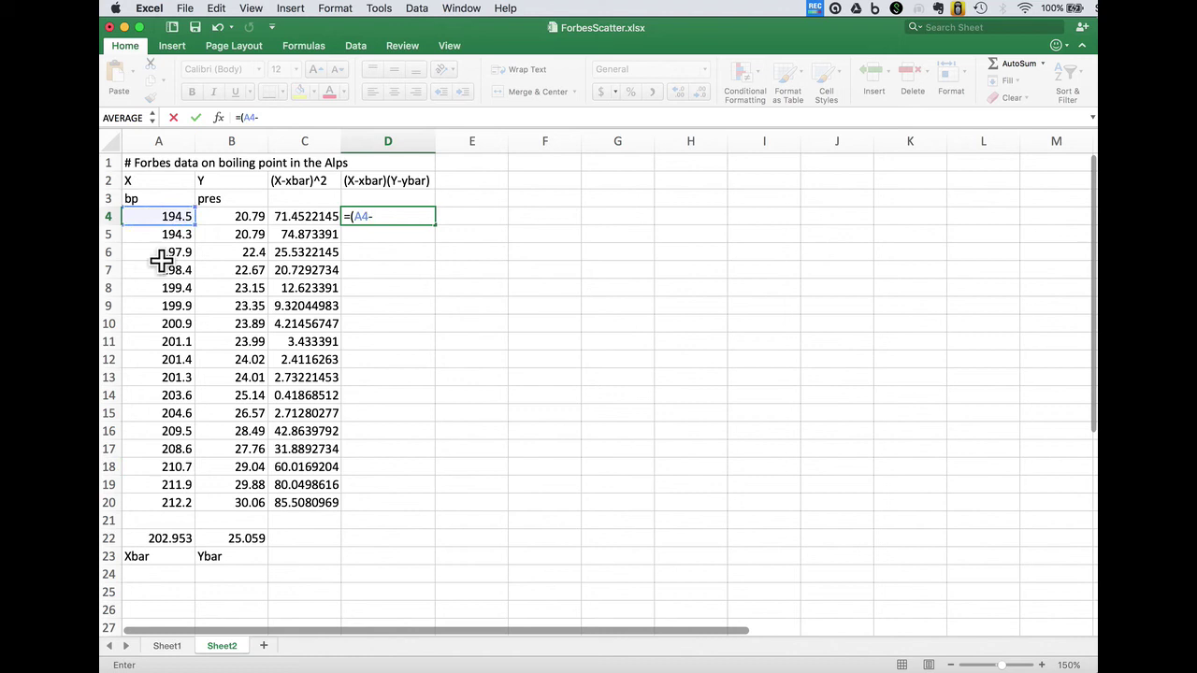
left_click(159, 533)
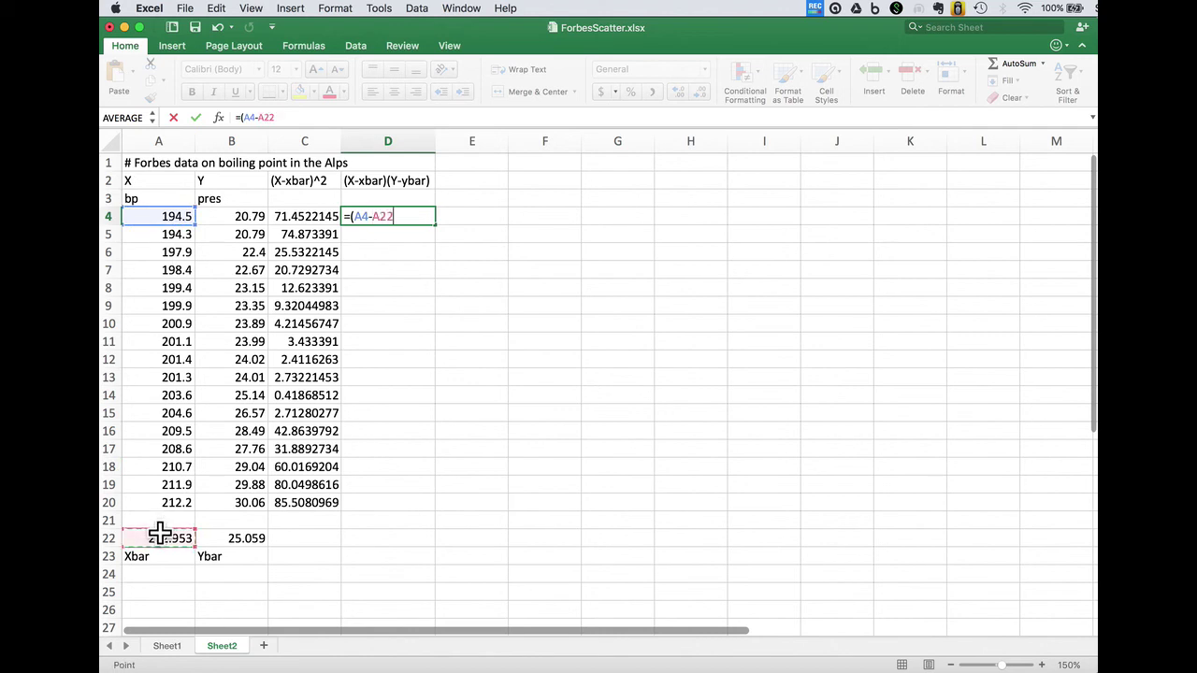
key("F4")
type(")*(")
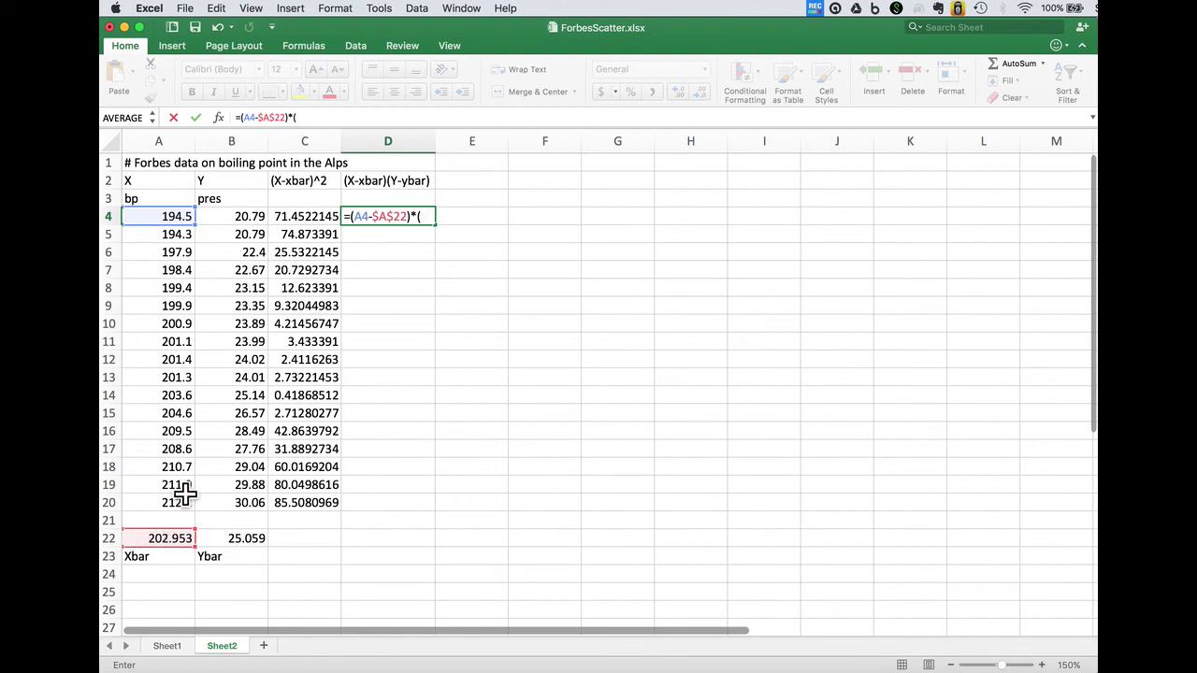
left_click(255, 216)
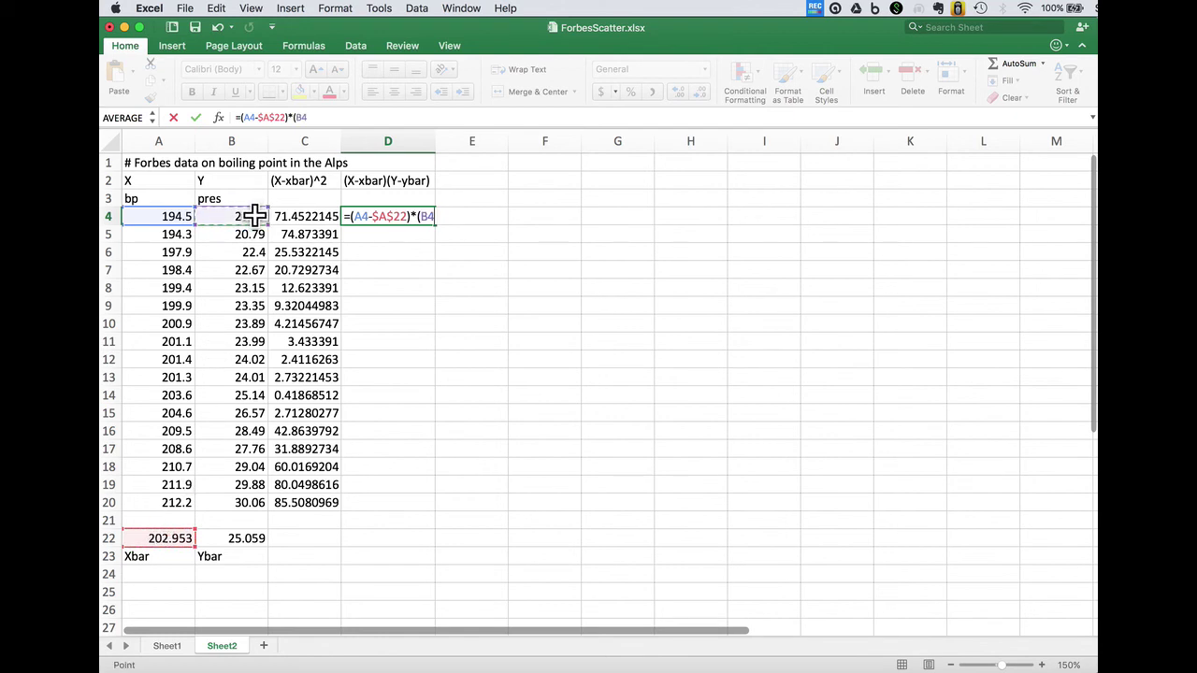
type("-")
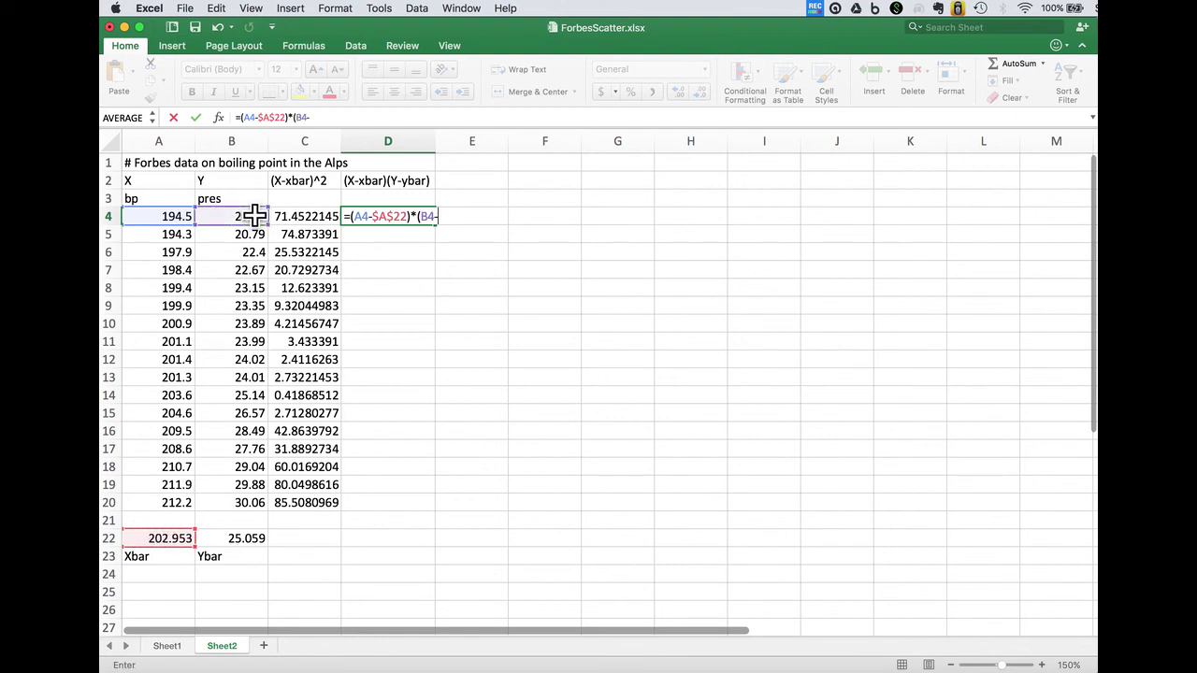
left_click(253, 534)
key("F4")
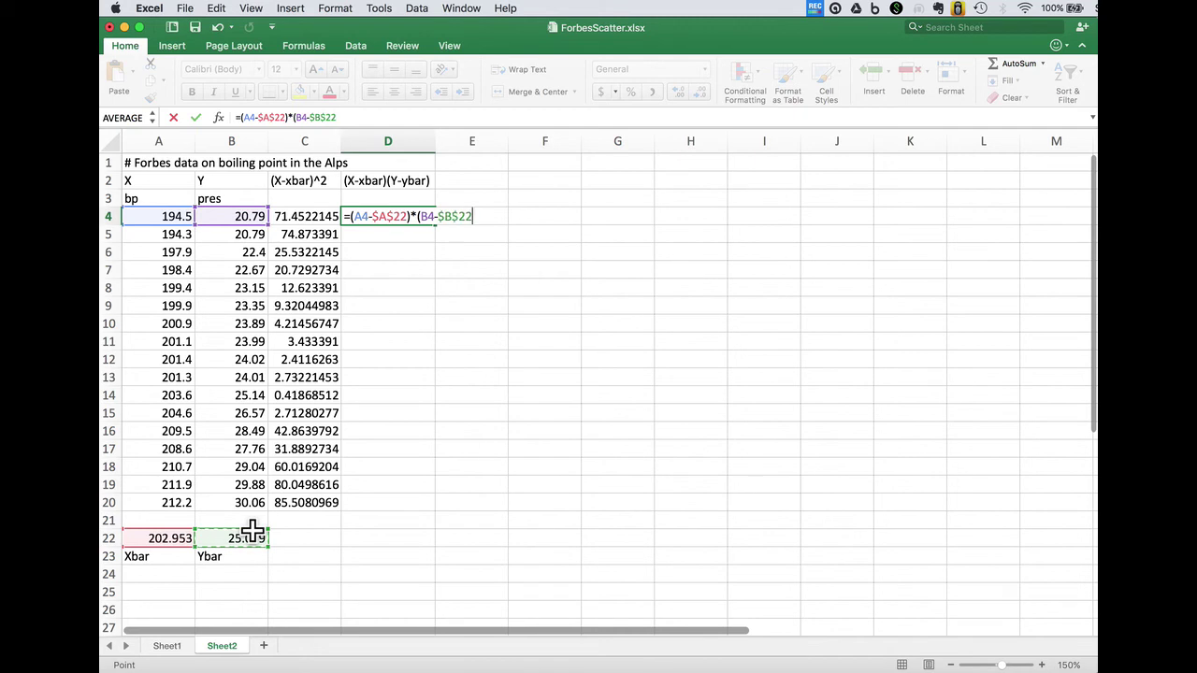
type(")")
key("Return")
- Copy the cross-product formula from D4 down through D20
key("Up")
key("super+c")
key("Left")
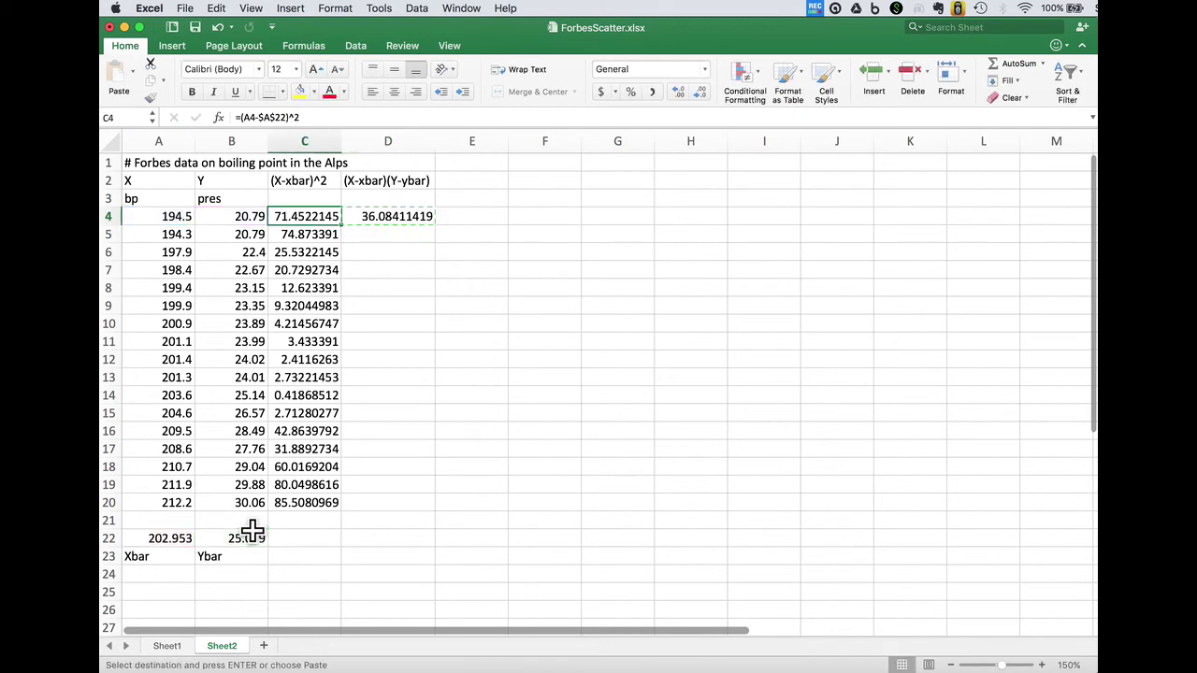
key("super+Down")
key("Right")
key("shift+super+Up")
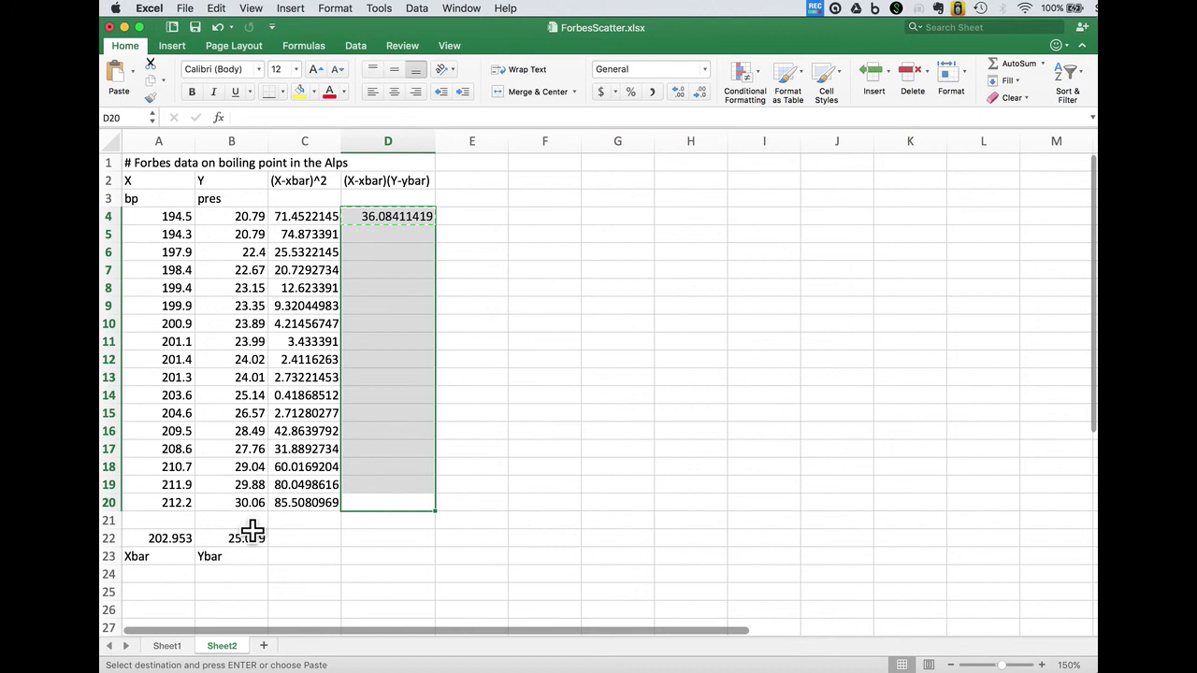
key("super+v")
- Format the squared deviations and cross products in C4:D20 as Number with 3 decimal places
key("Left")
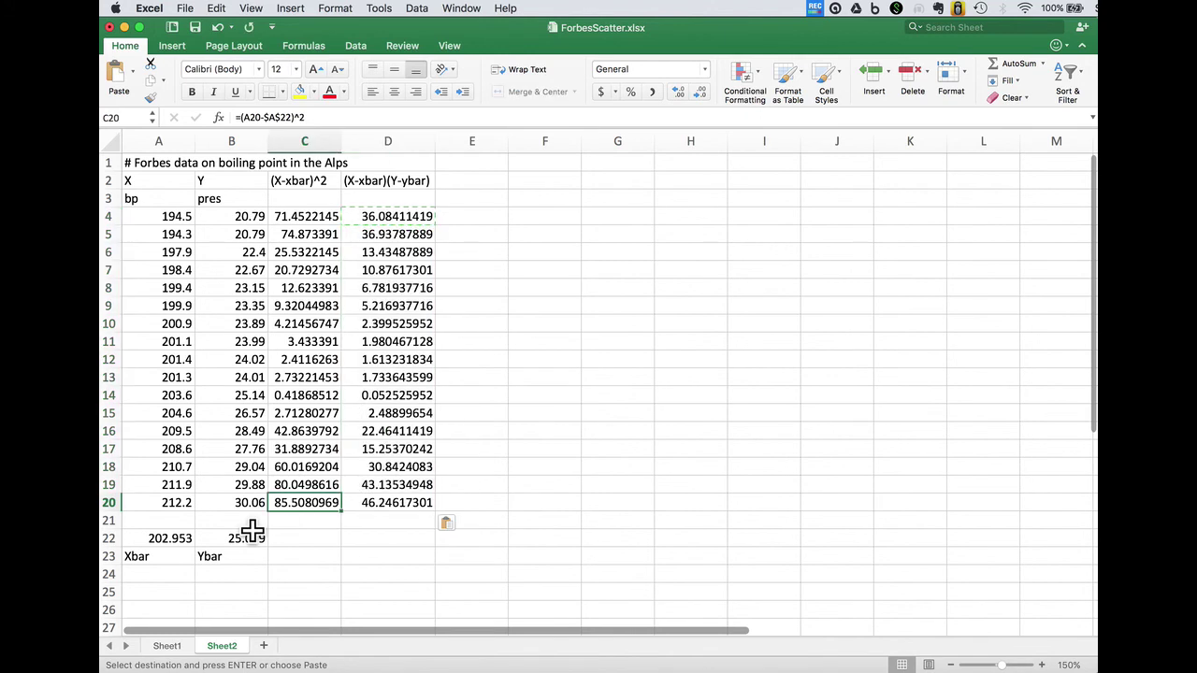
key("shift+Right")
key("shift+super+Up")
key("super+1")
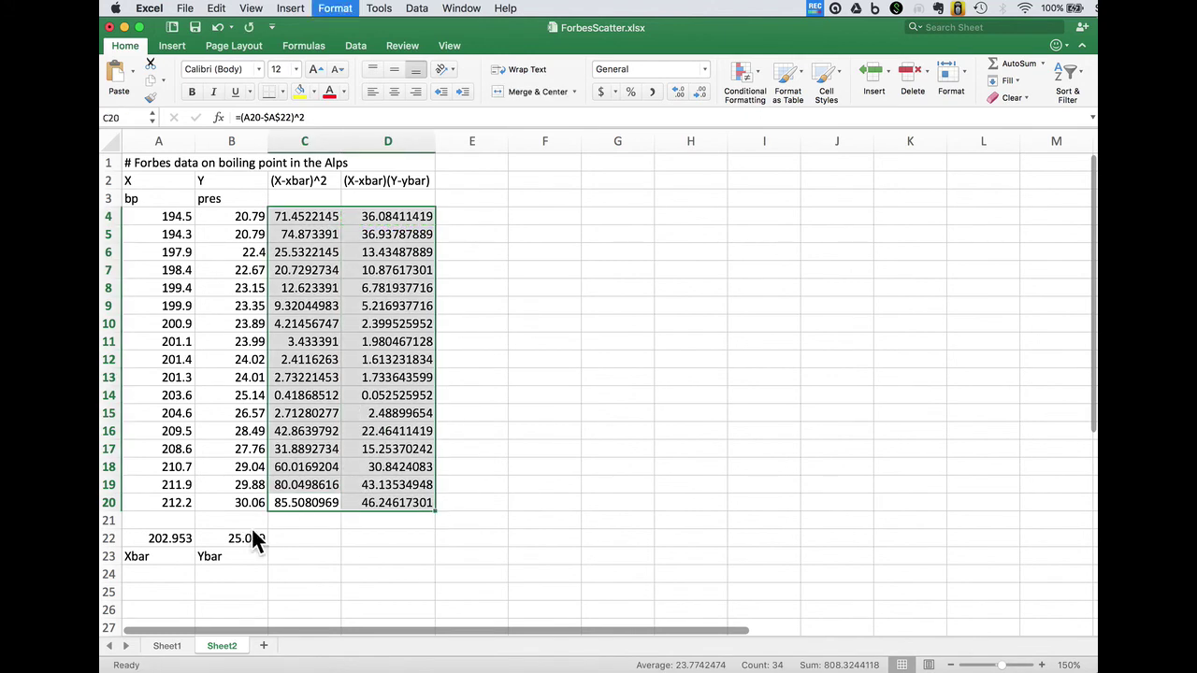
left_click(182, 113)
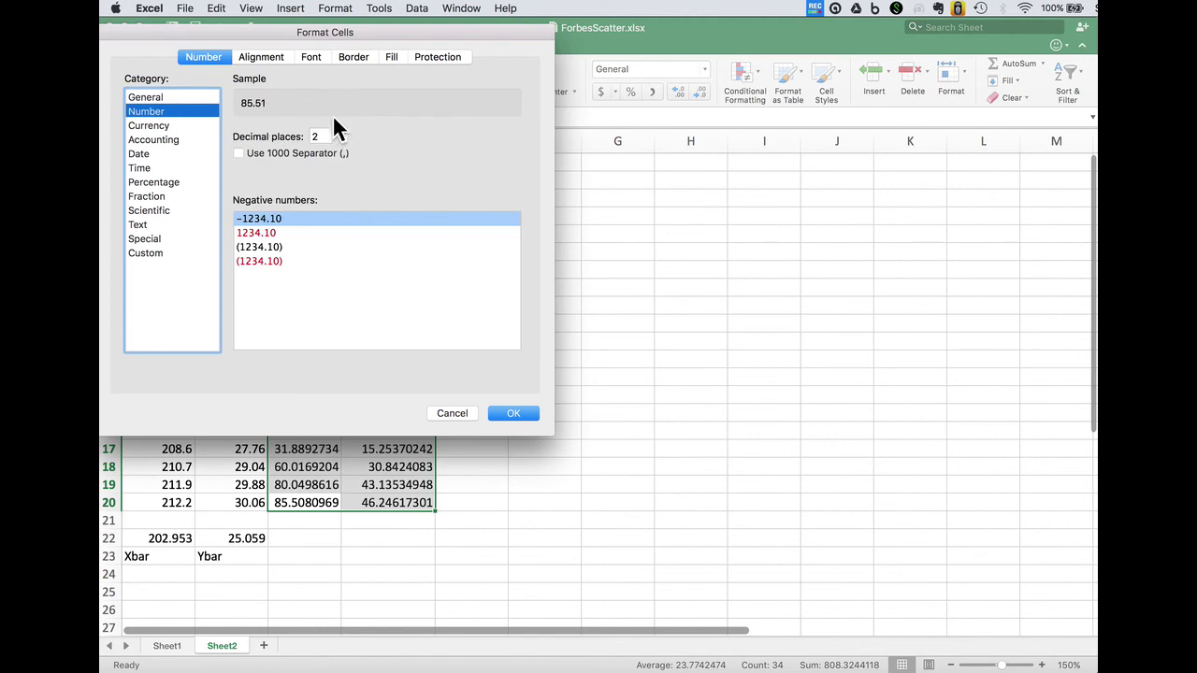
left_click(343, 132)
left_click(515, 413)
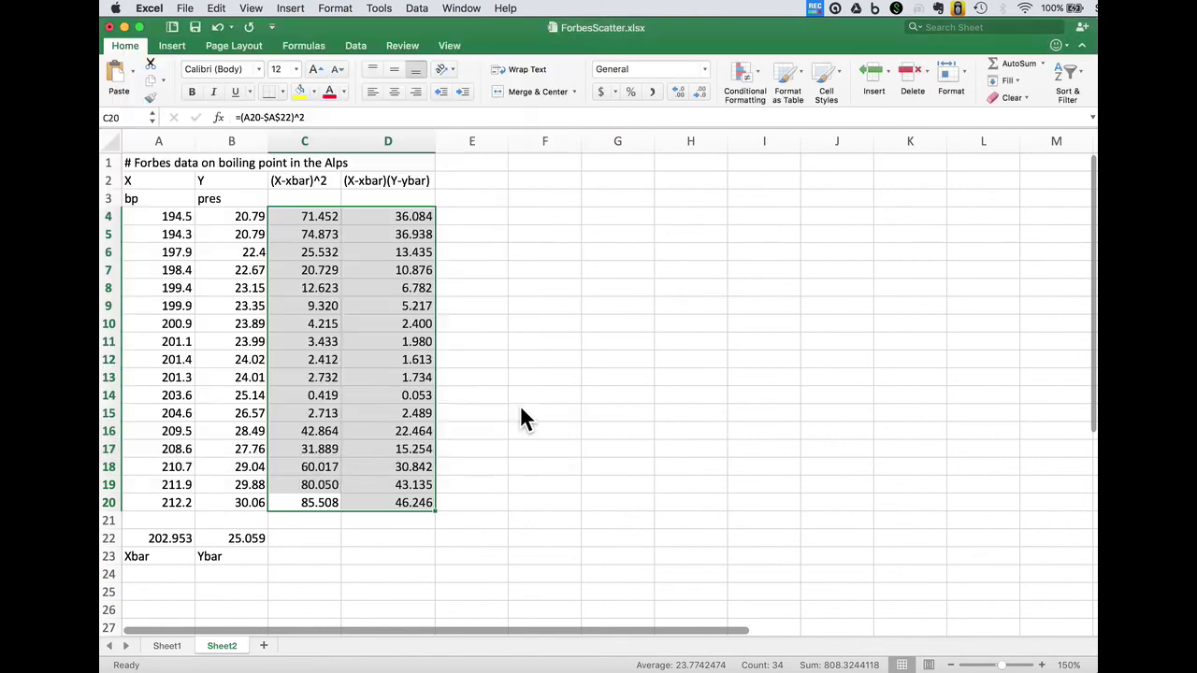
- Label cell C23 as Sxx and cell D23 as Sxy, beneath the row of averages
left_click(315, 539)
key("Down")
type("Sxx")
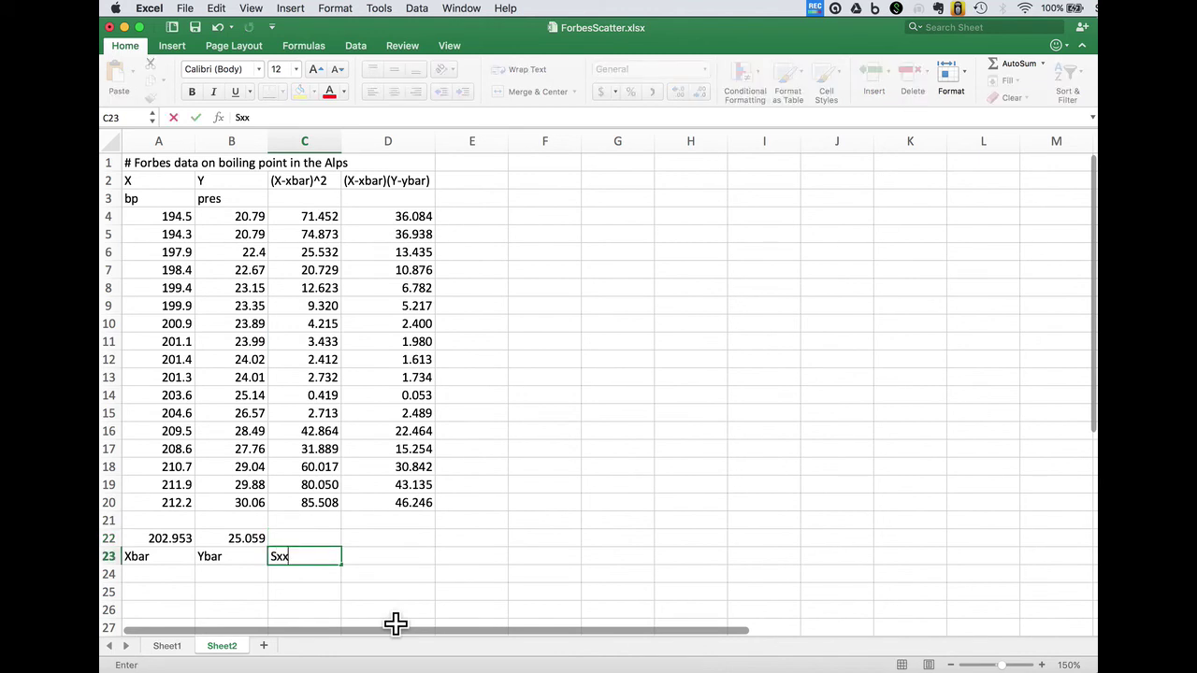
key("Tab")
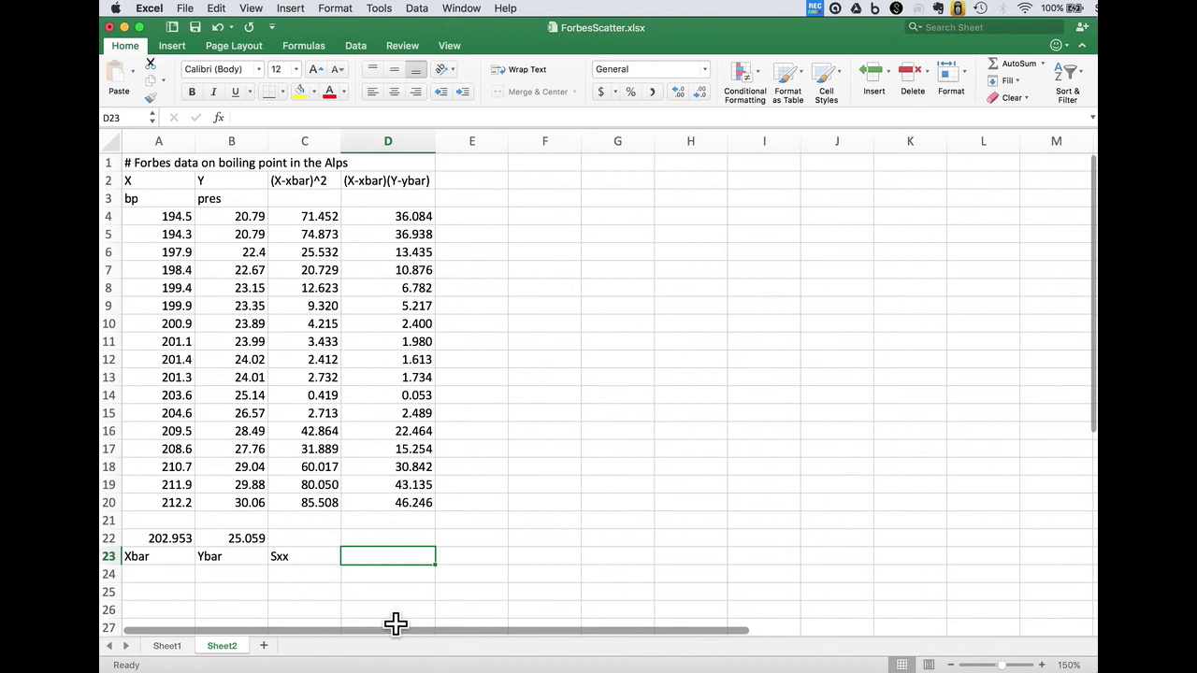
type("Sxy")
- Sum the squared deviations C4:C20 in cell C22, above the Sxx label
key("Up")
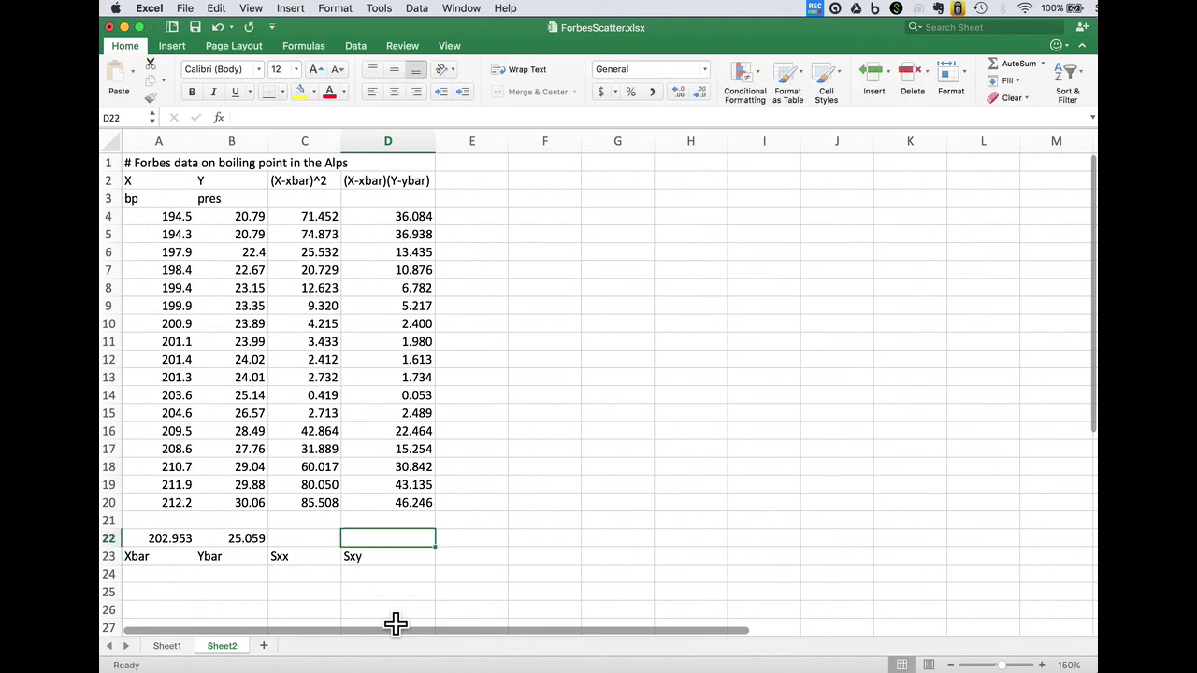
key("Left")
type("=sum(")
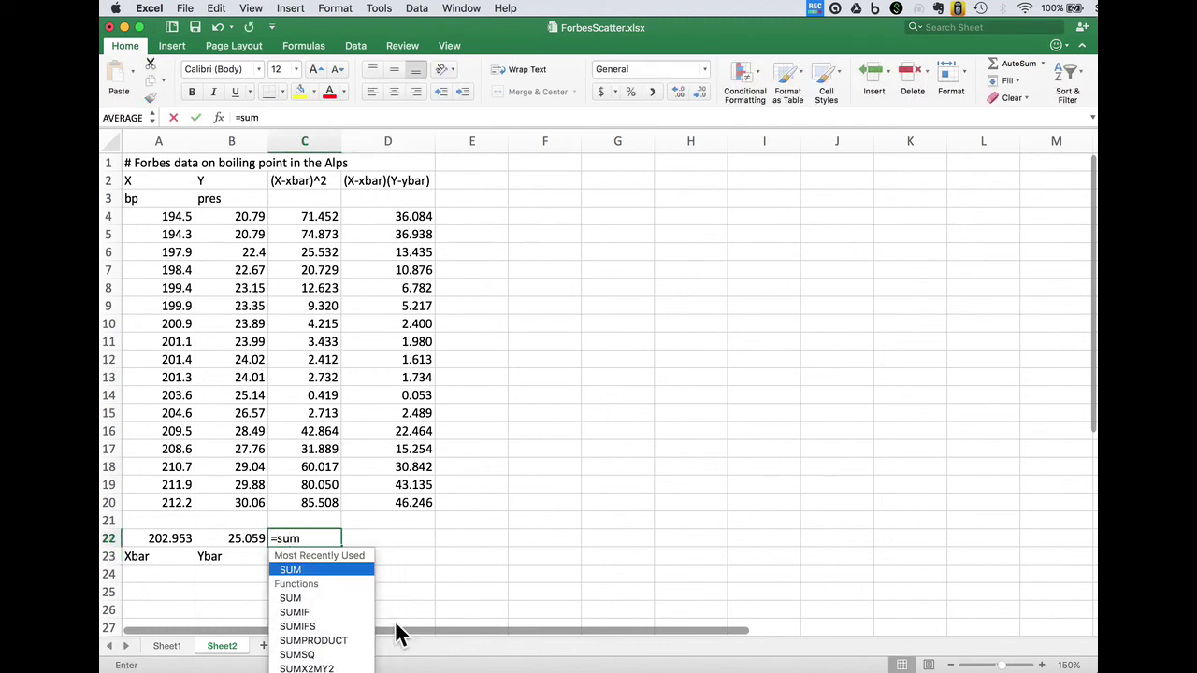
key("Up")
key("Up")
key("super+shift+Up")
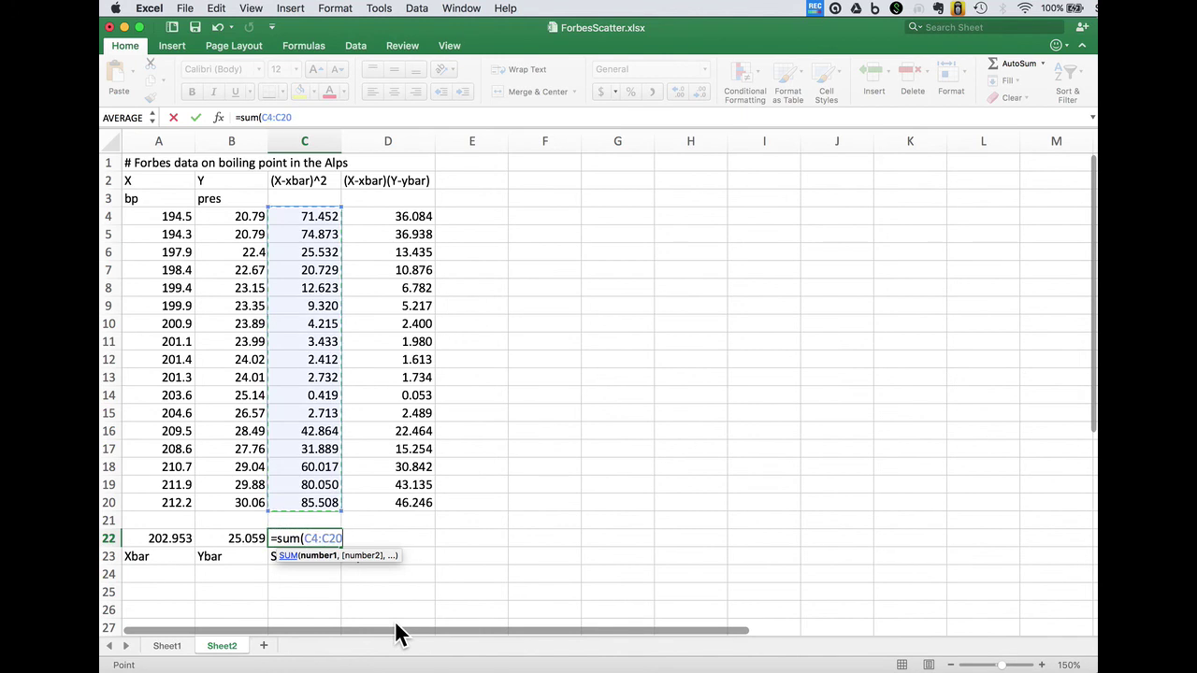
key("Return")
- Copy the sum formula from C22 to D22 to total the cross products above the Sxy label
key("Up")
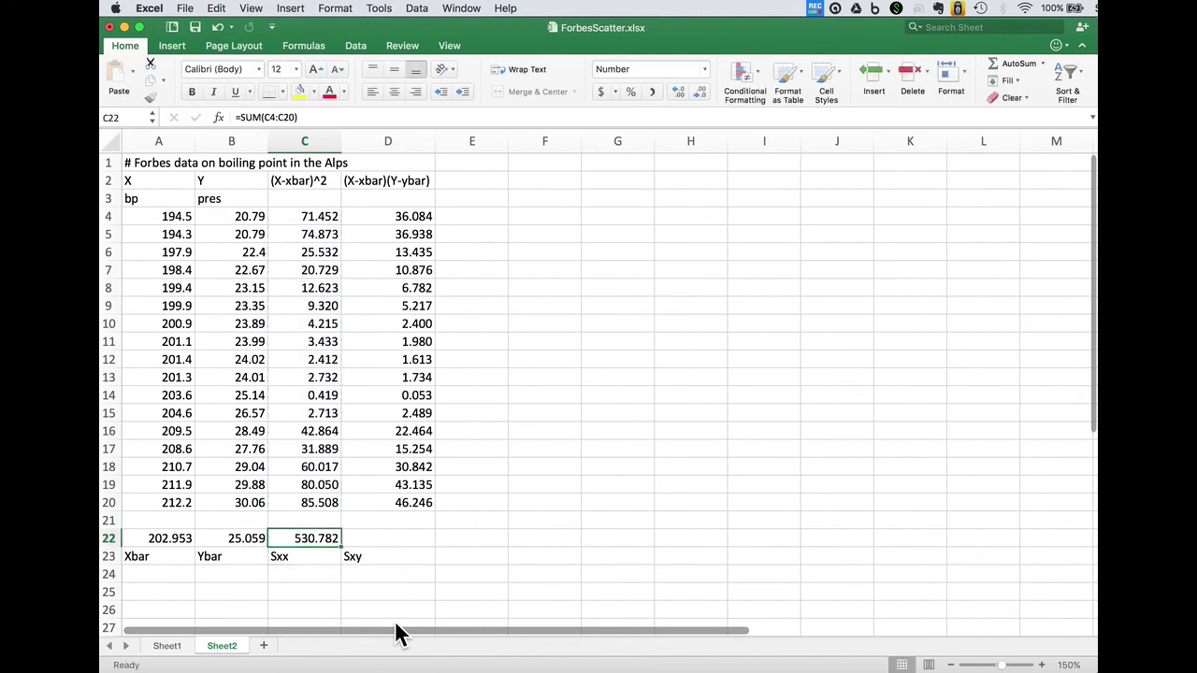
key("super+c")
key("Right")
key("Return")
- Label cell F3 as Beta0 for the intercept estimate
key("Right")
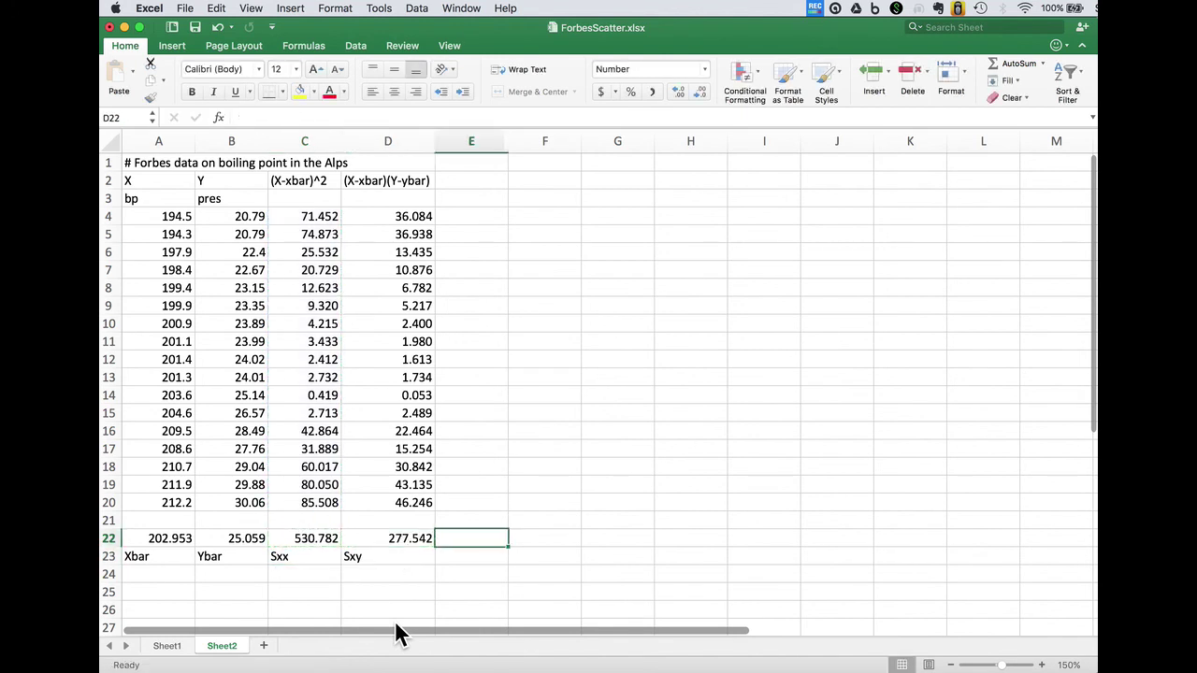
key("super+Up")
key("Down")
key("Right")
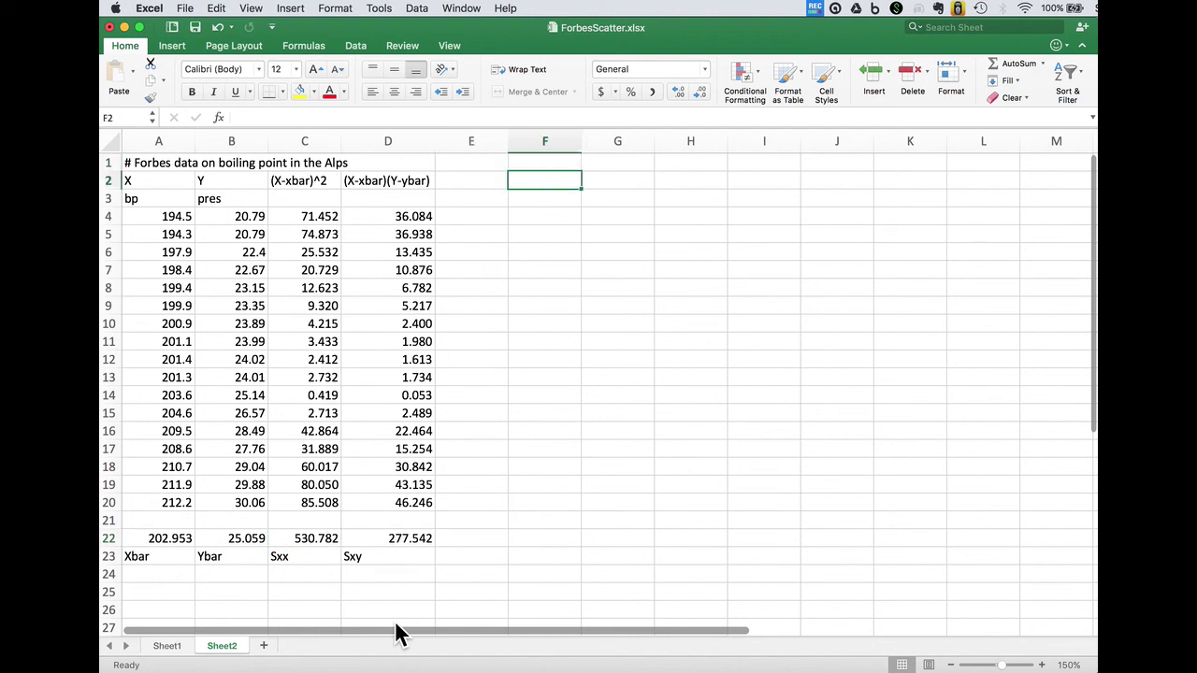
key("Down")
type("Beta0")
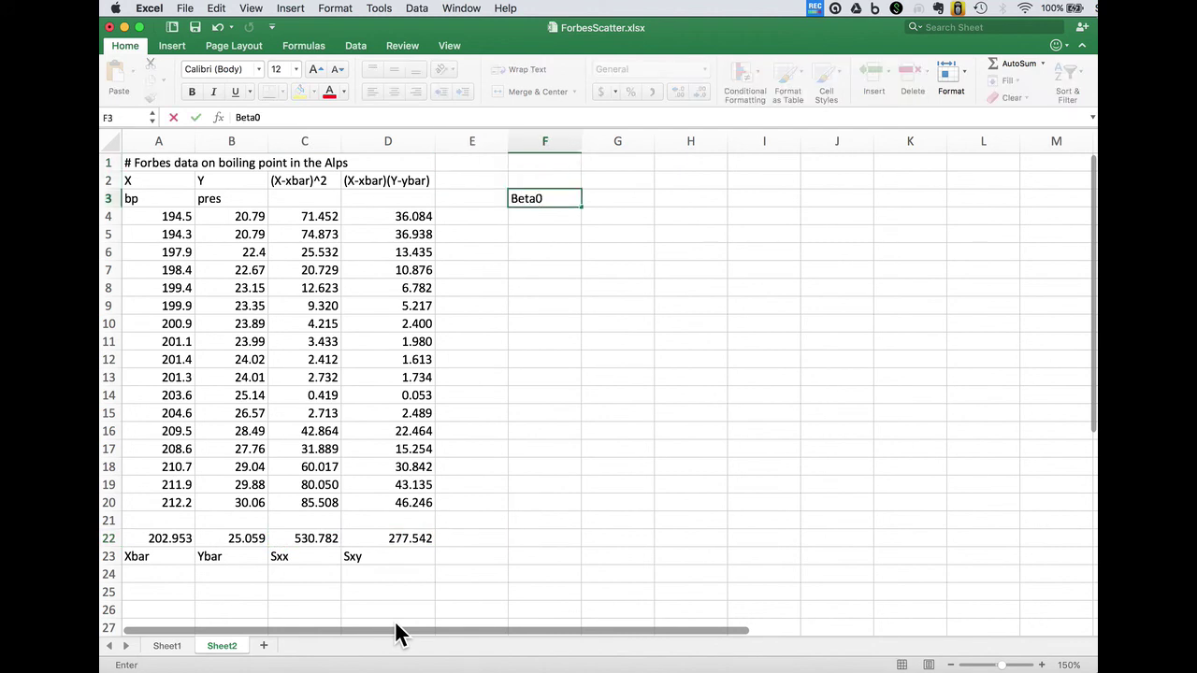
- Enter the intercept formula =B22-G4*A22 in cell G3, referring to G4 for the slope
key("Tab")
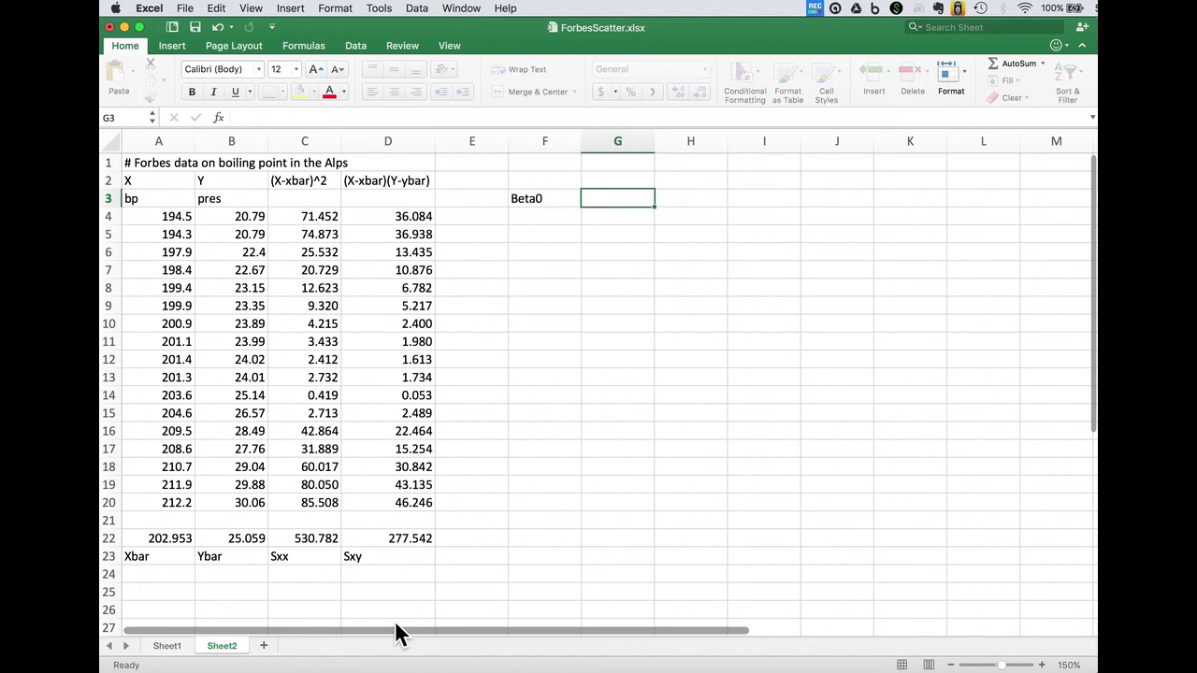
type("=")
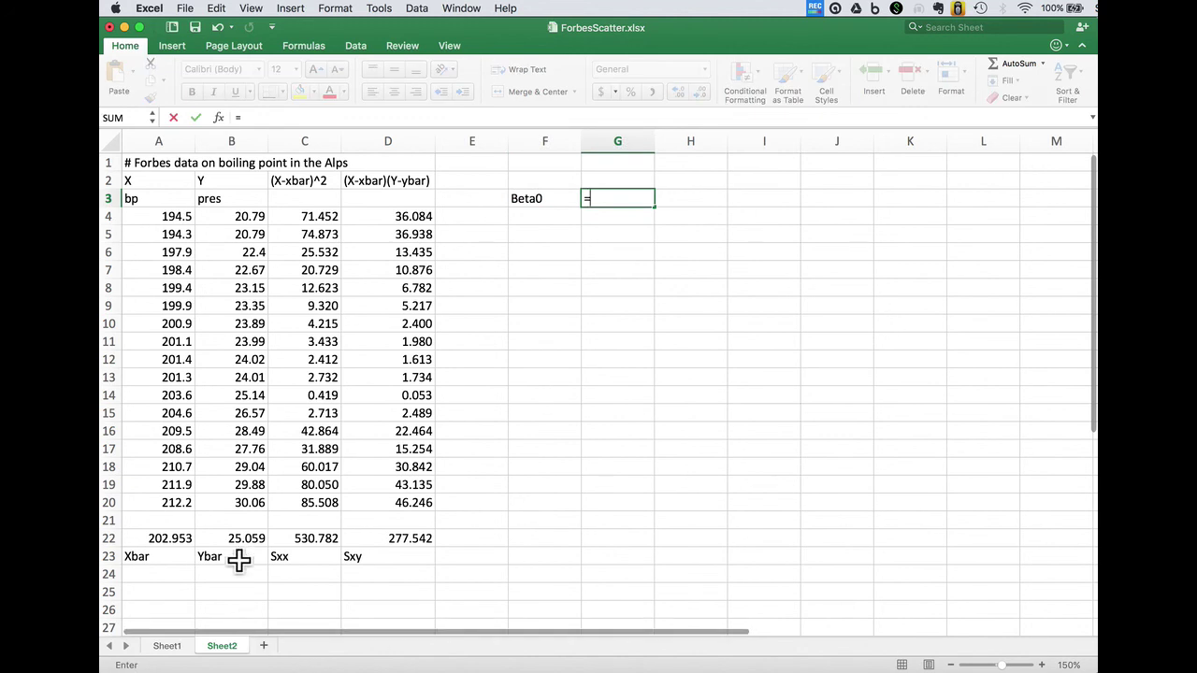
left_click(238, 536)
type("-")
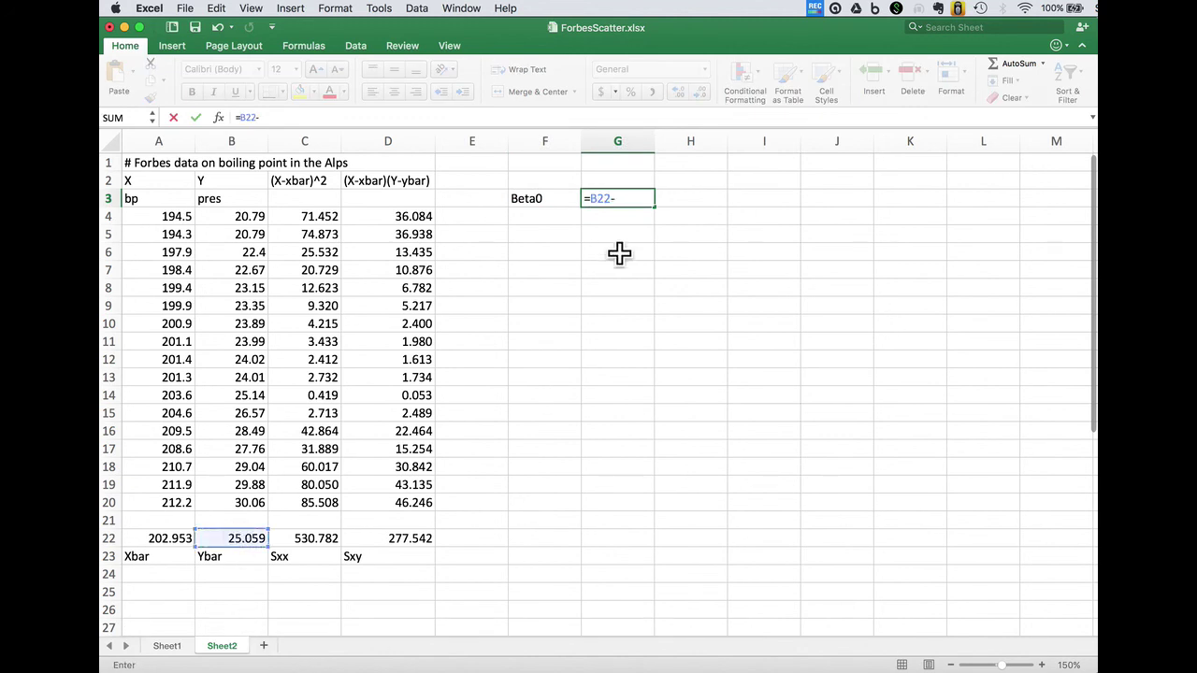
left_click(615, 216)
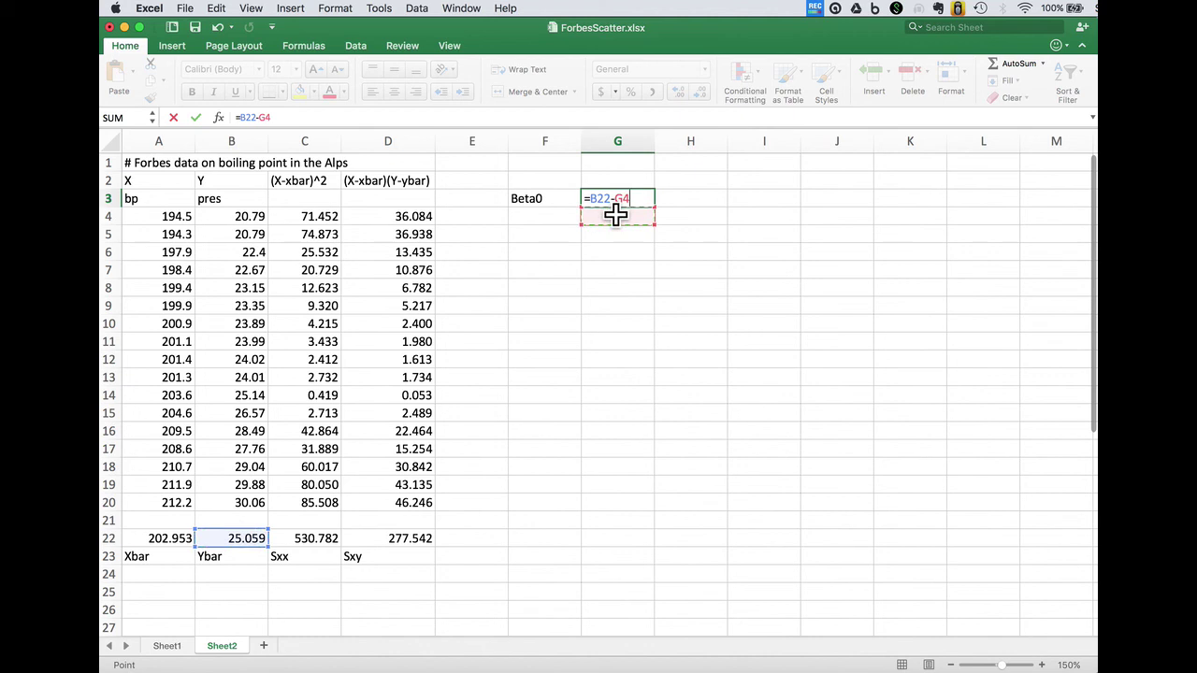
type("*")
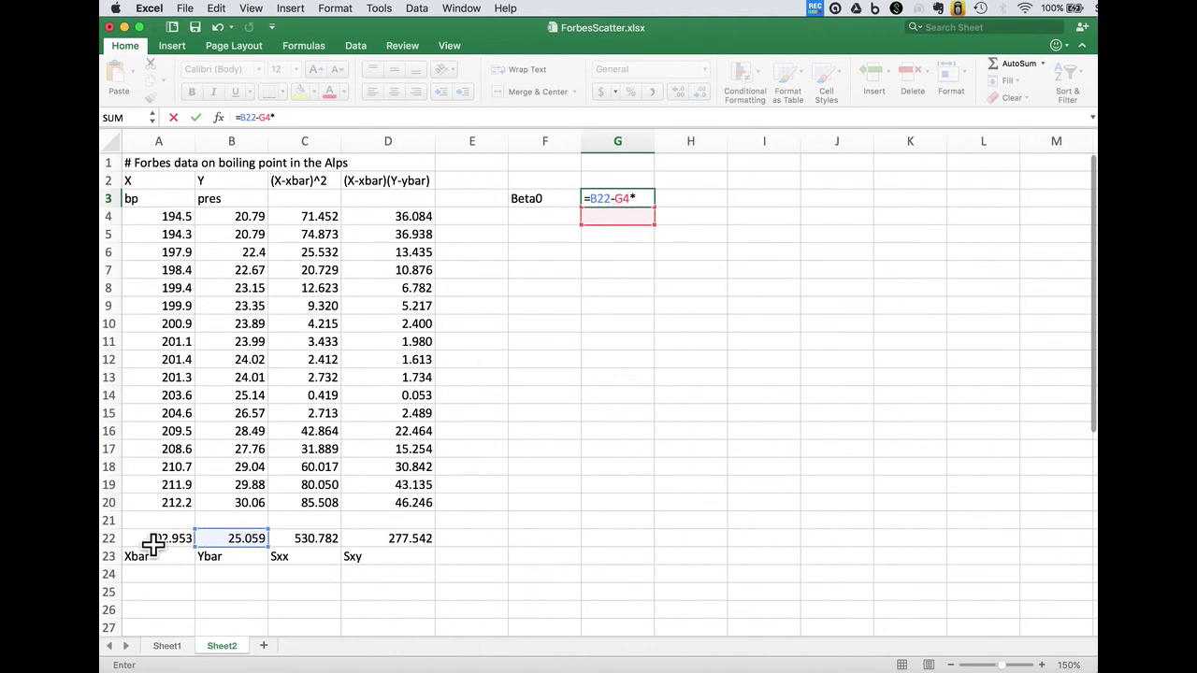
left_click(153, 538)
key("Return")
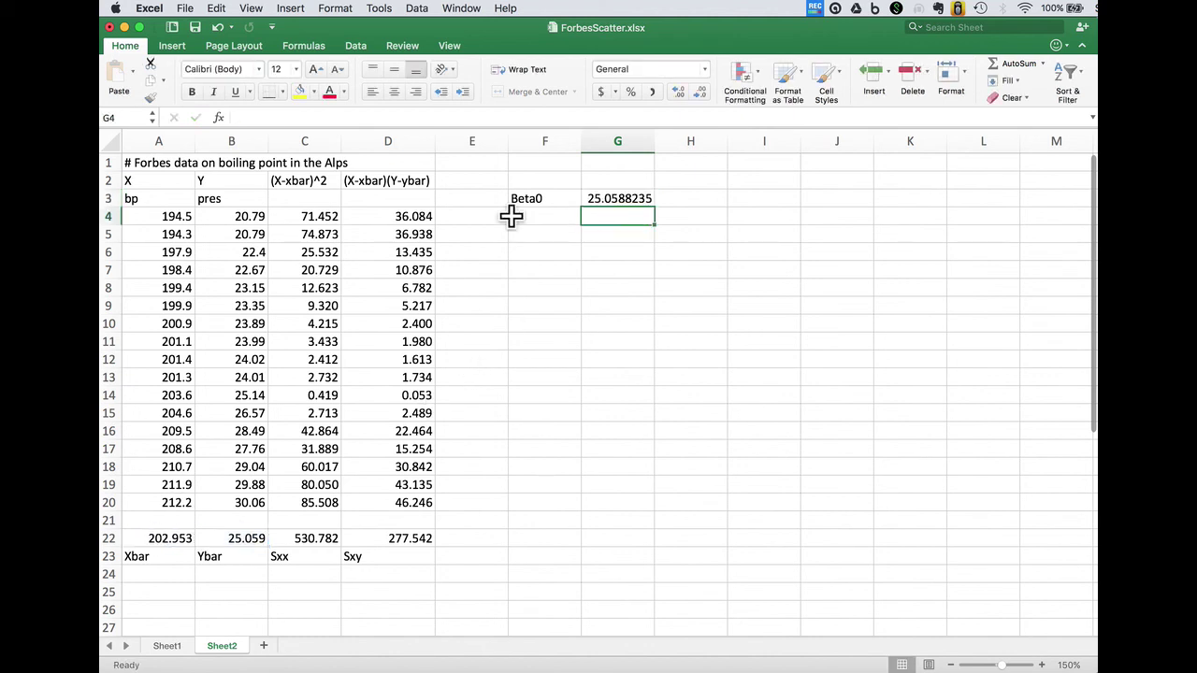
- Label cell F4 as Beta1 and enter the slope formula =D22/C22 in cell G4
left_click(529, 216)
type("Beta1")
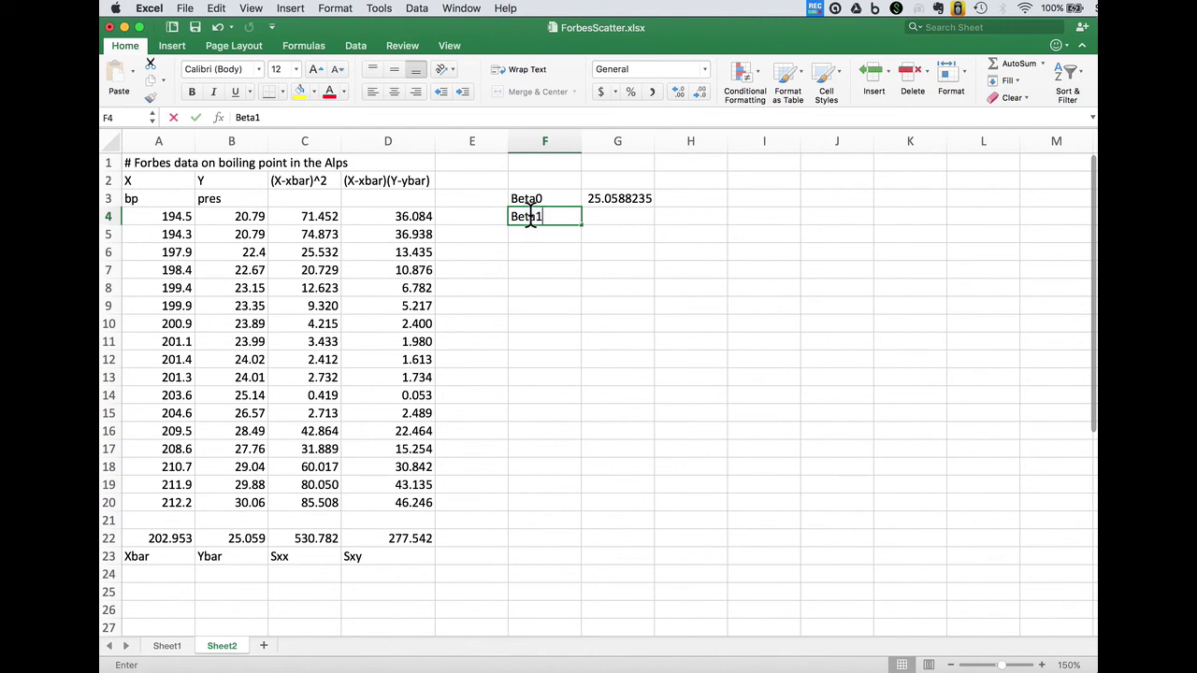
key("Tab")
type("=")
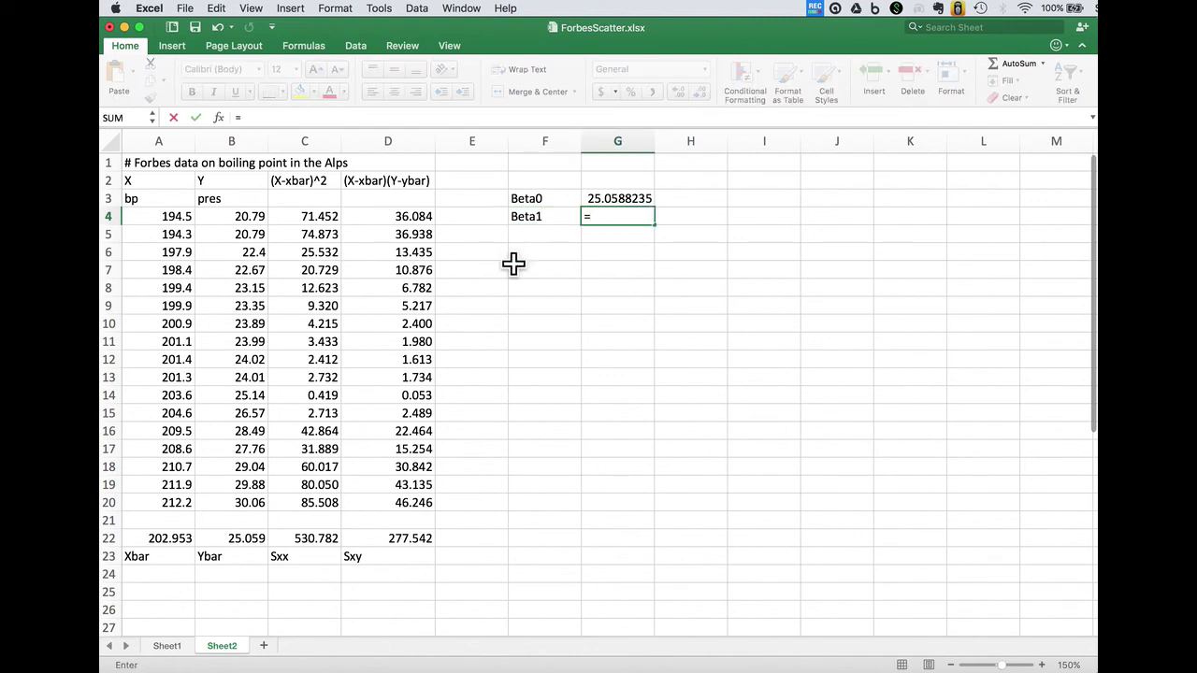
left_click(386, 537)
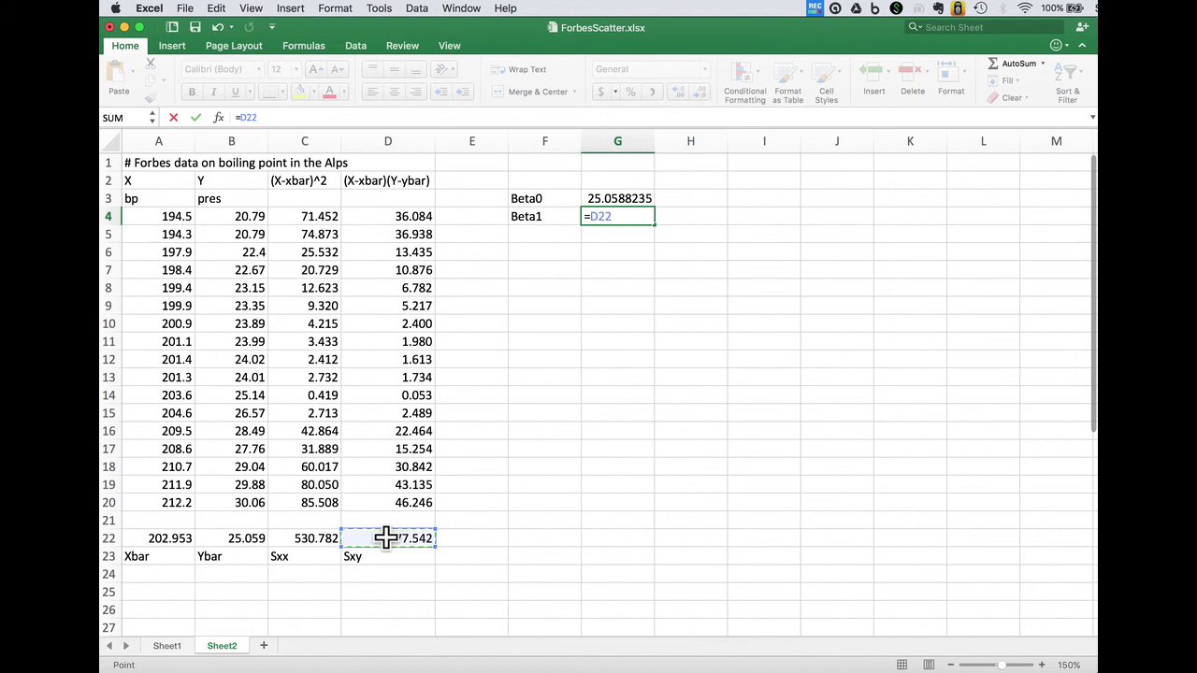
type("/")
left_click(315, 537)
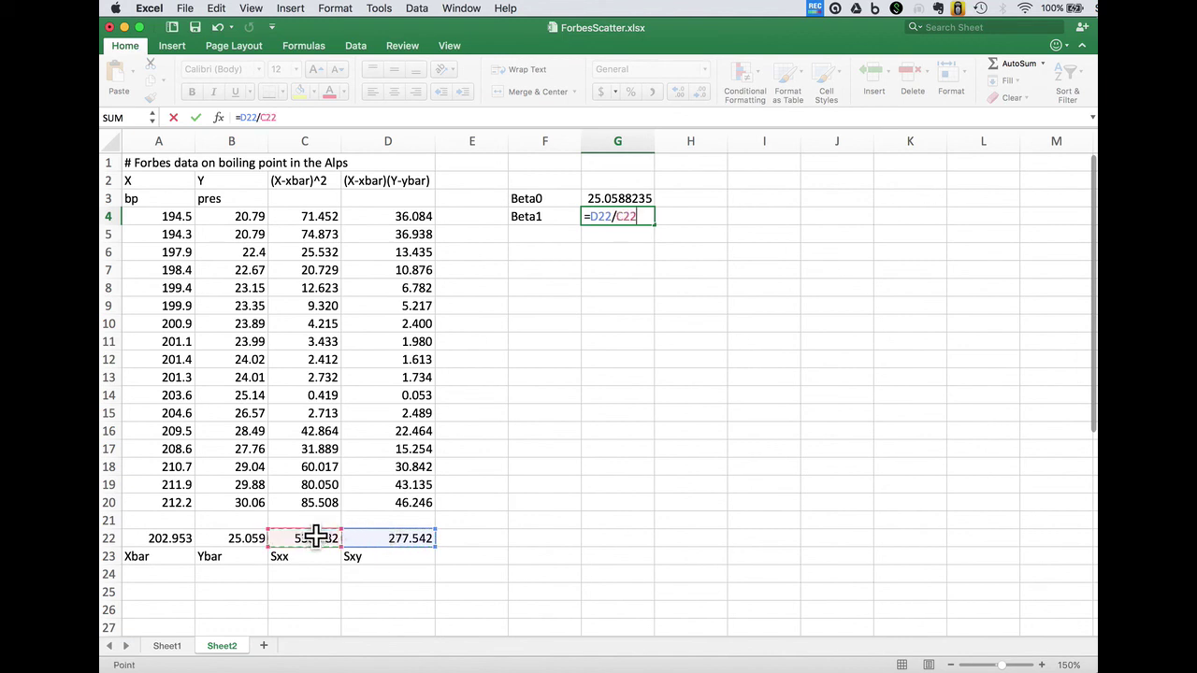
key("Return")
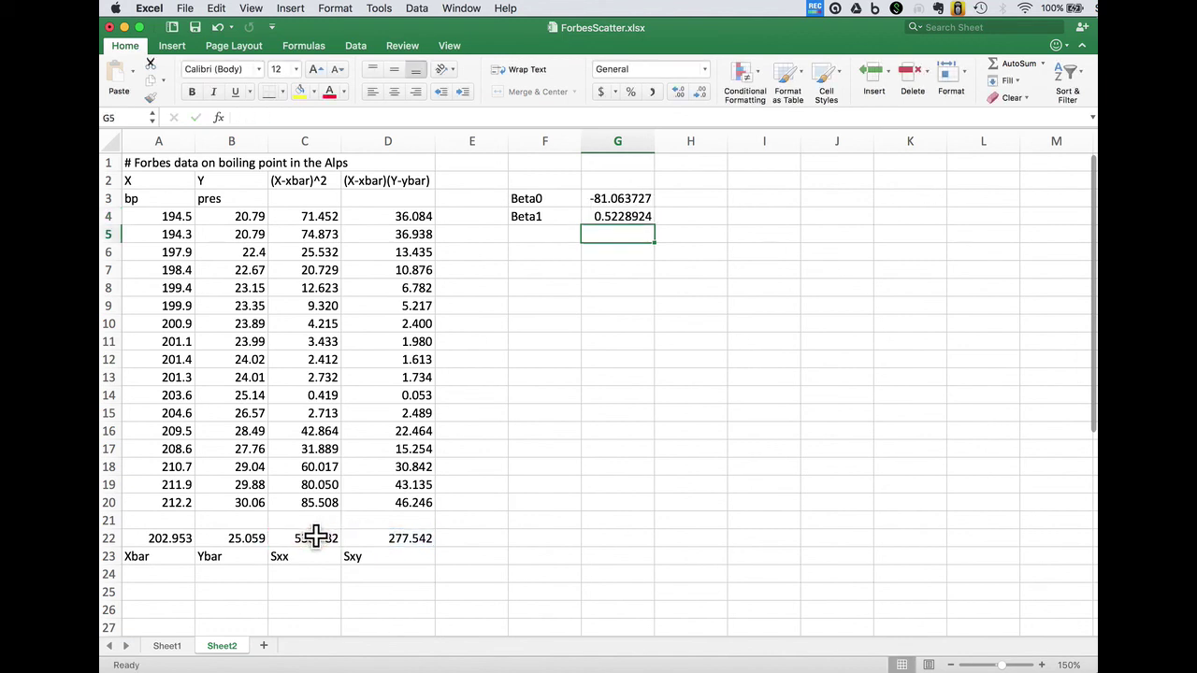
- Format the Beta0 and Beta1 estimates in G3:G4 as Number with four decimal places
key("Up")
key("shift+Up")
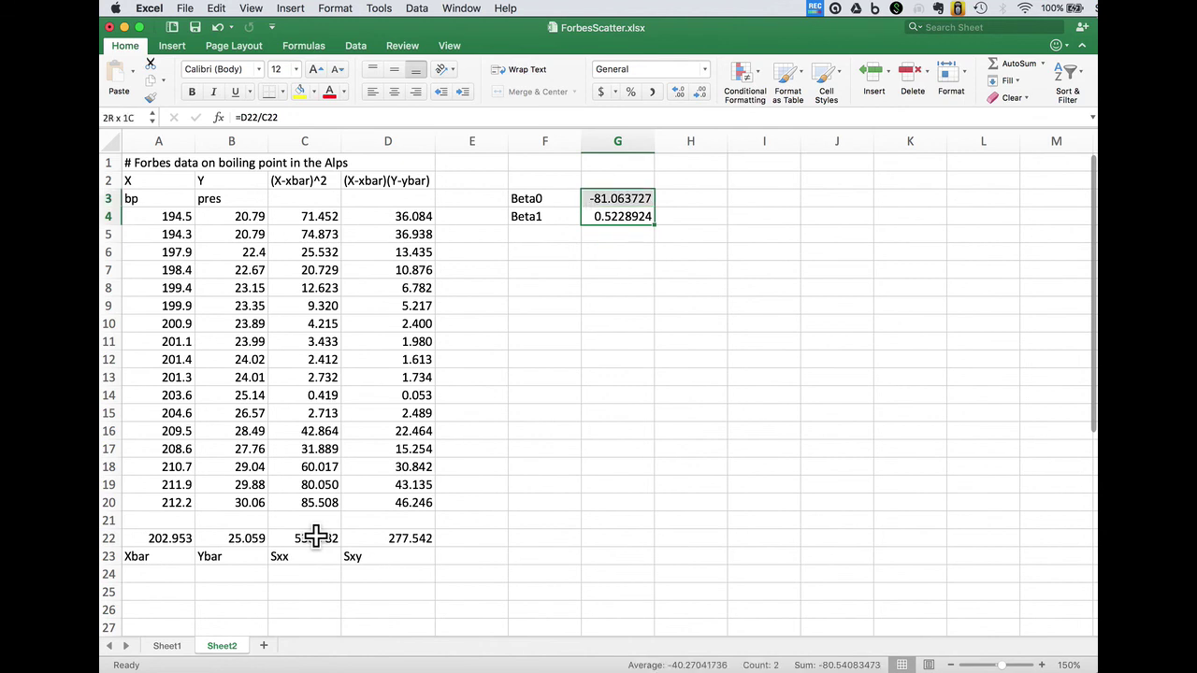
key("super+1")
left_click(200, 110)
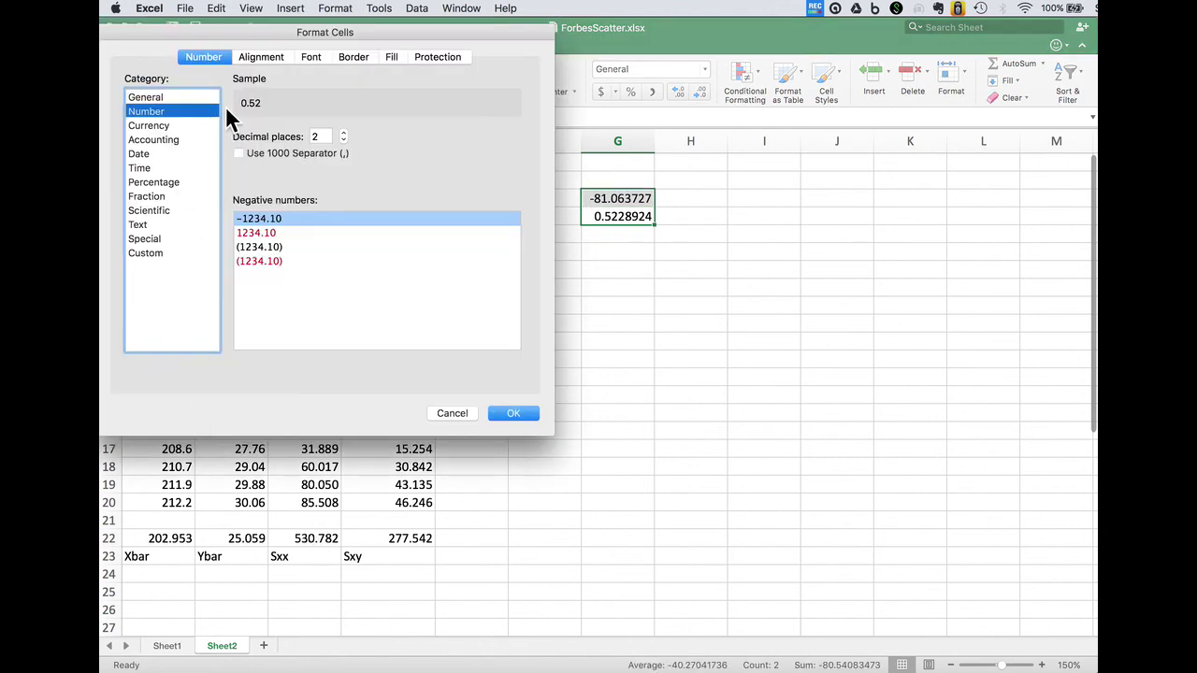
left_click(344, 133)
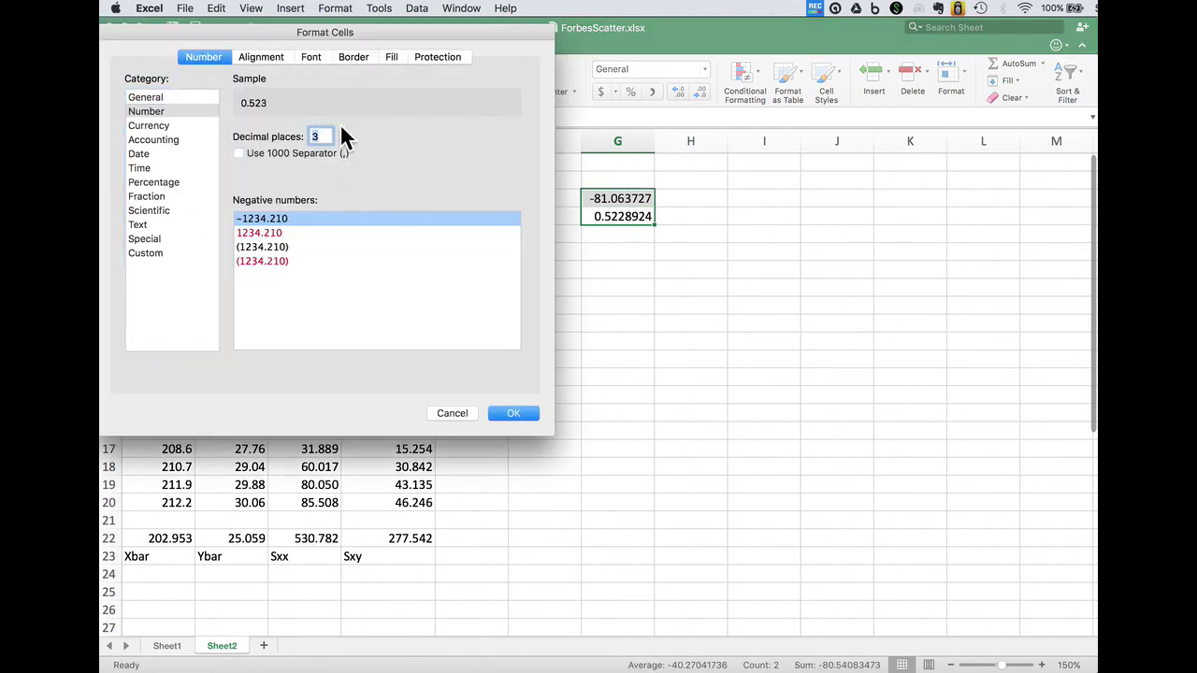
left_click(343, 133)
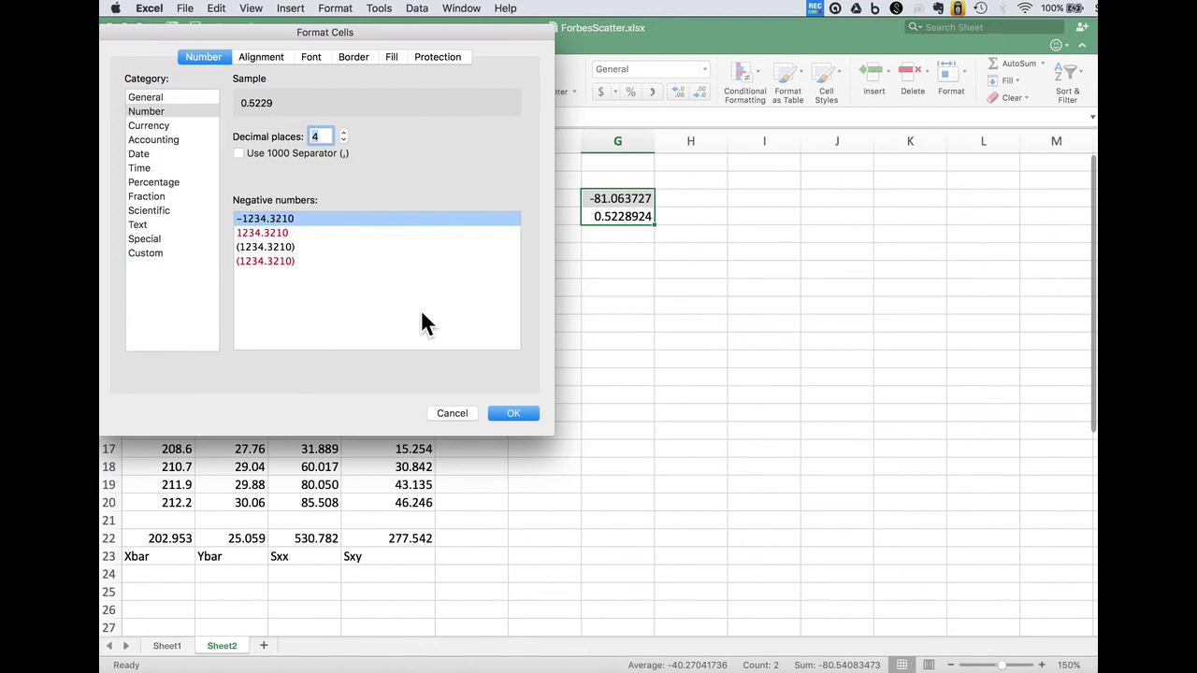
left_click(506, 413)
left_click(515, 320)
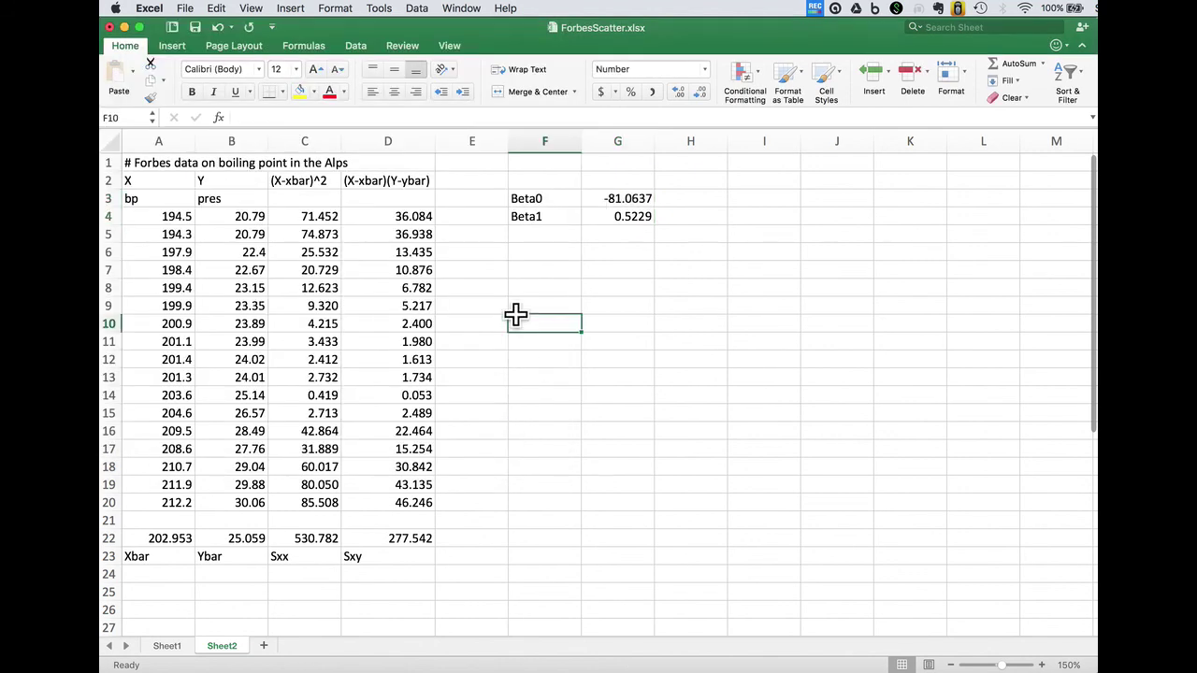
- Insert an X Y scatter chart of the bp and pres data in A3:B20 and place it just below the Beta estimates
left_click(526, 249)
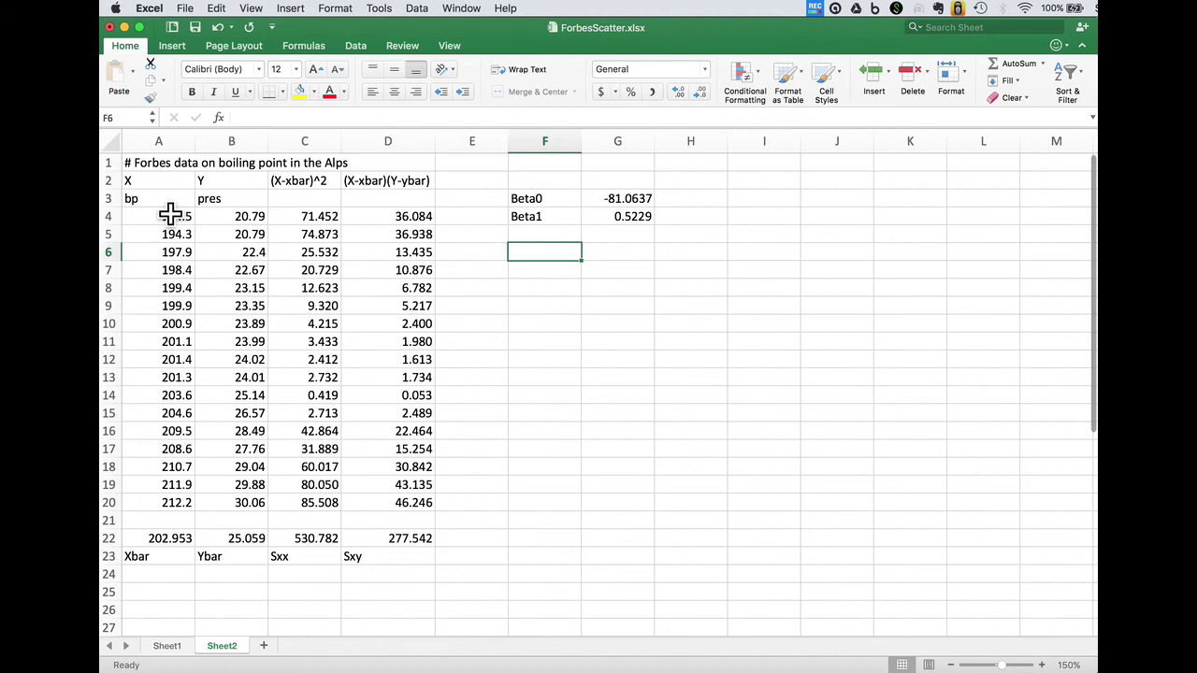
left_click_drag(166, 199, 244, 507)
left_click(290, 8)
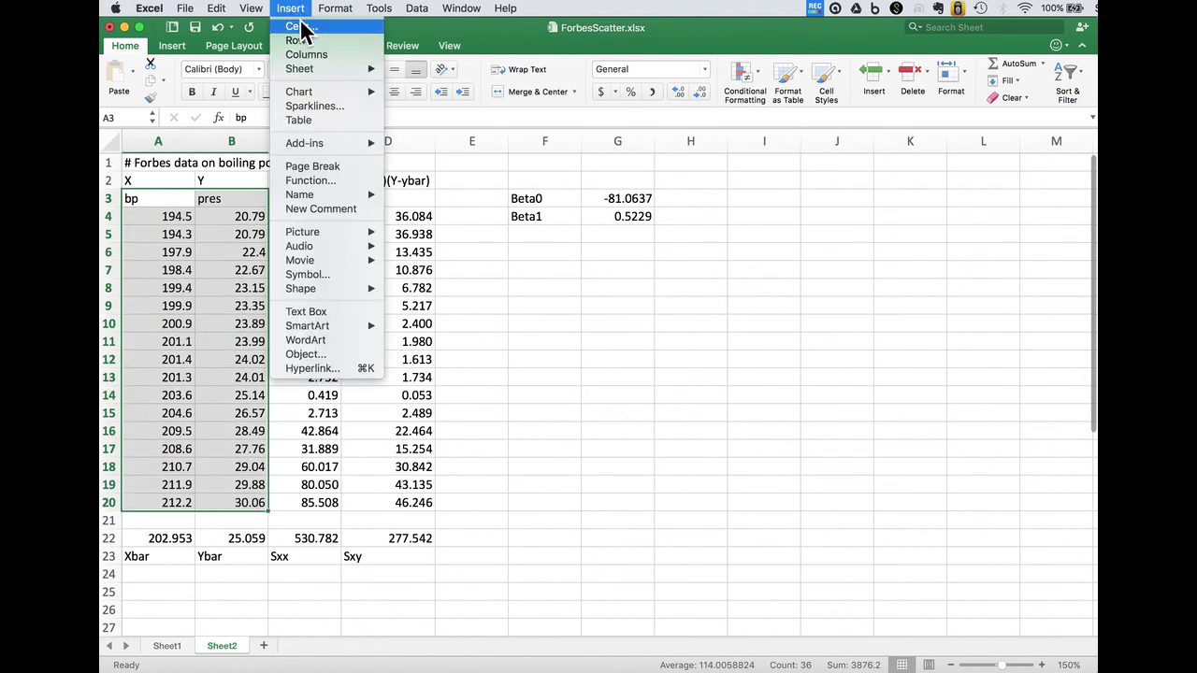
mouse_move(340, 92)
left_click(430, 158)
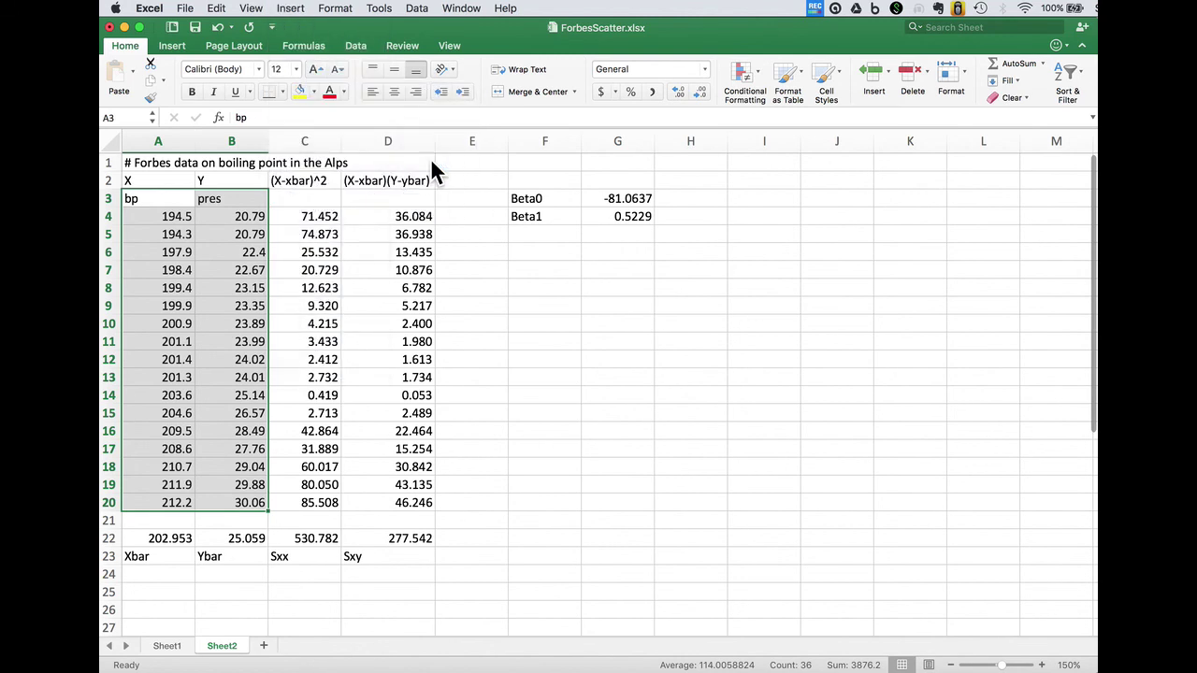
left_click_drag(546, 305, 580, 255)
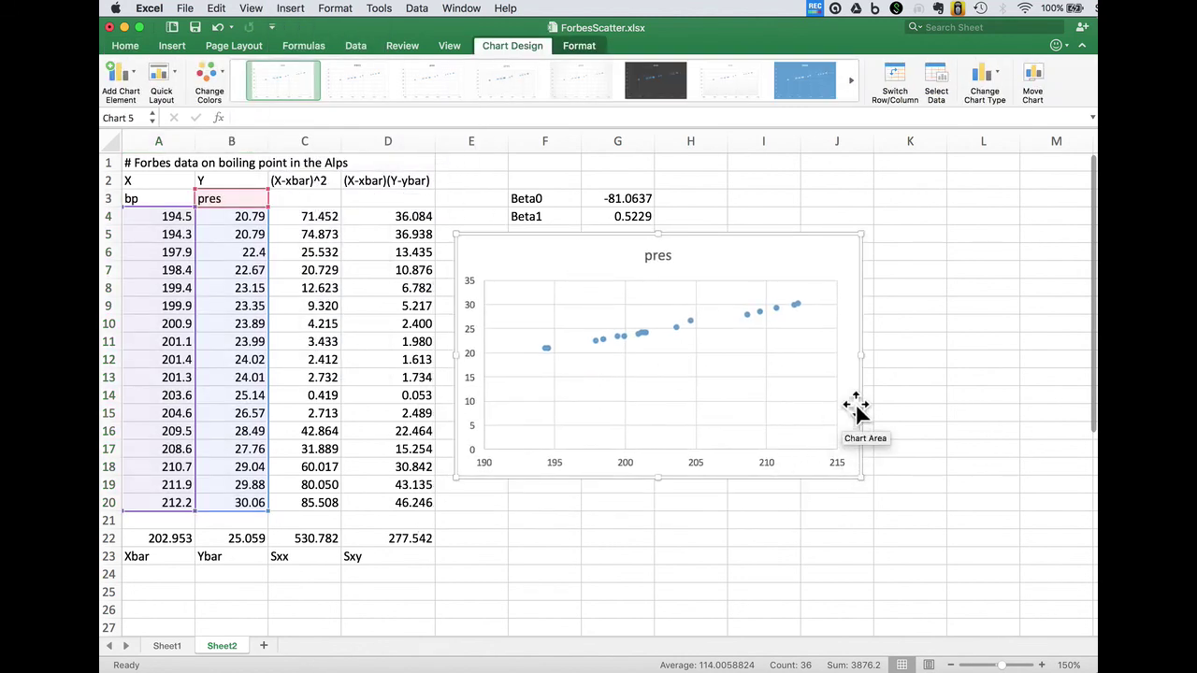
- Add a linear trendline to the pres series and display its equation on the chart
mouse_move(617, 343)
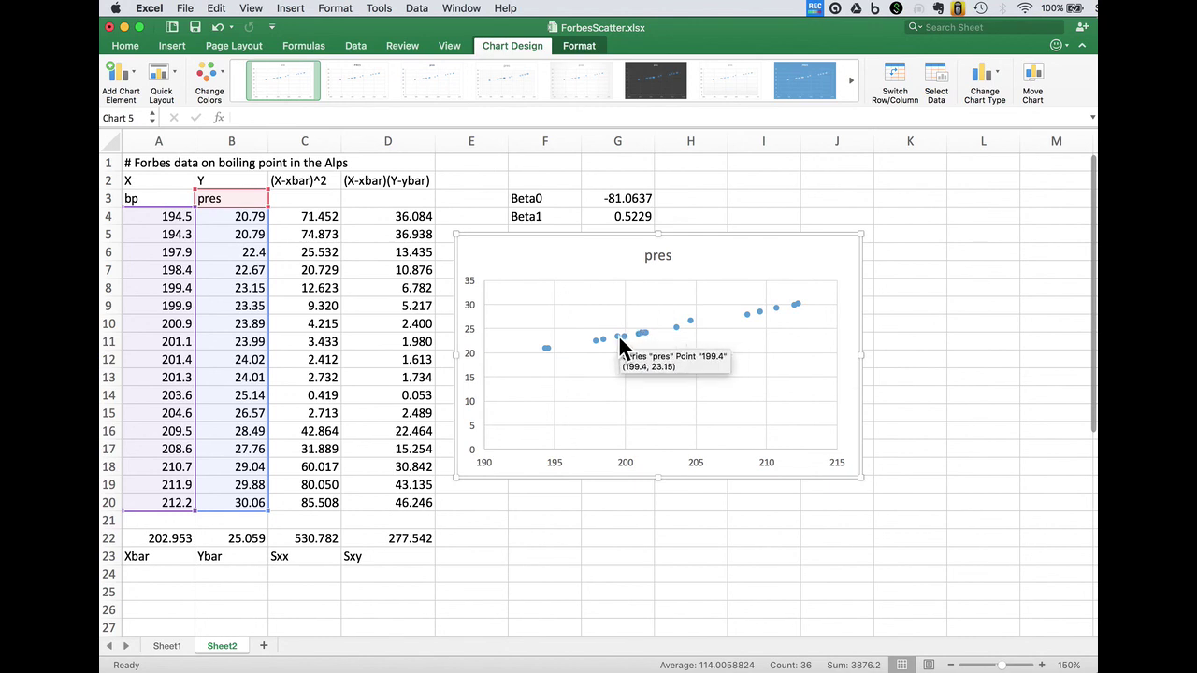
right_click(619, 334)
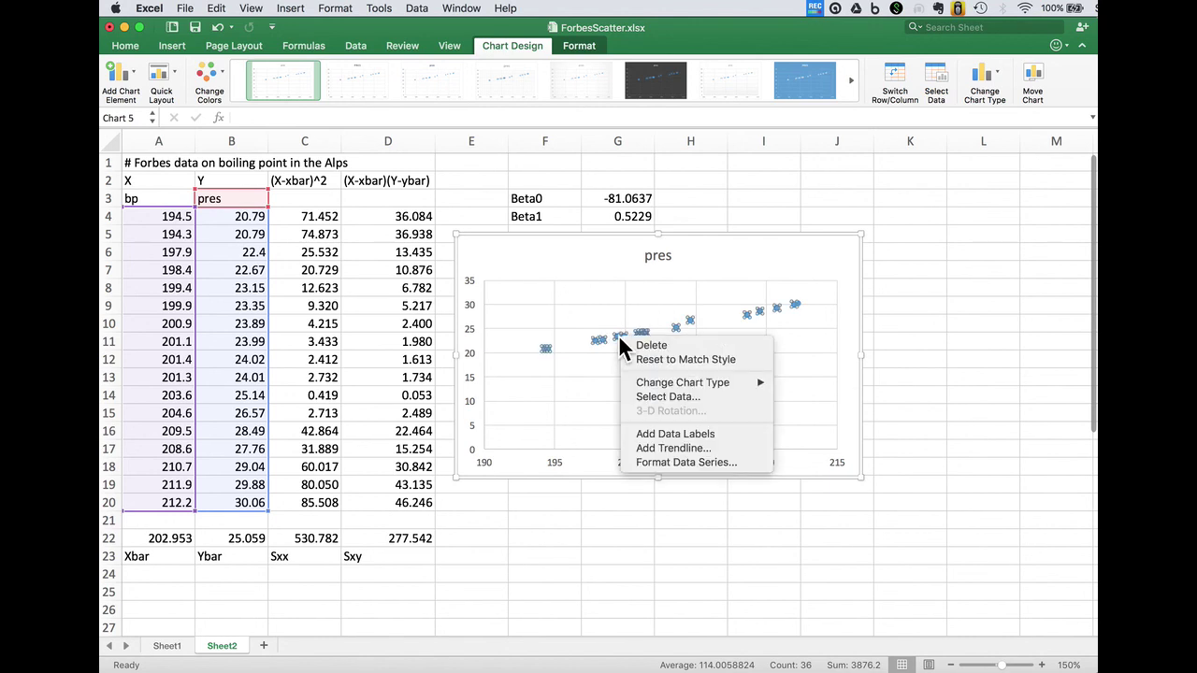
left_click(685, 448)
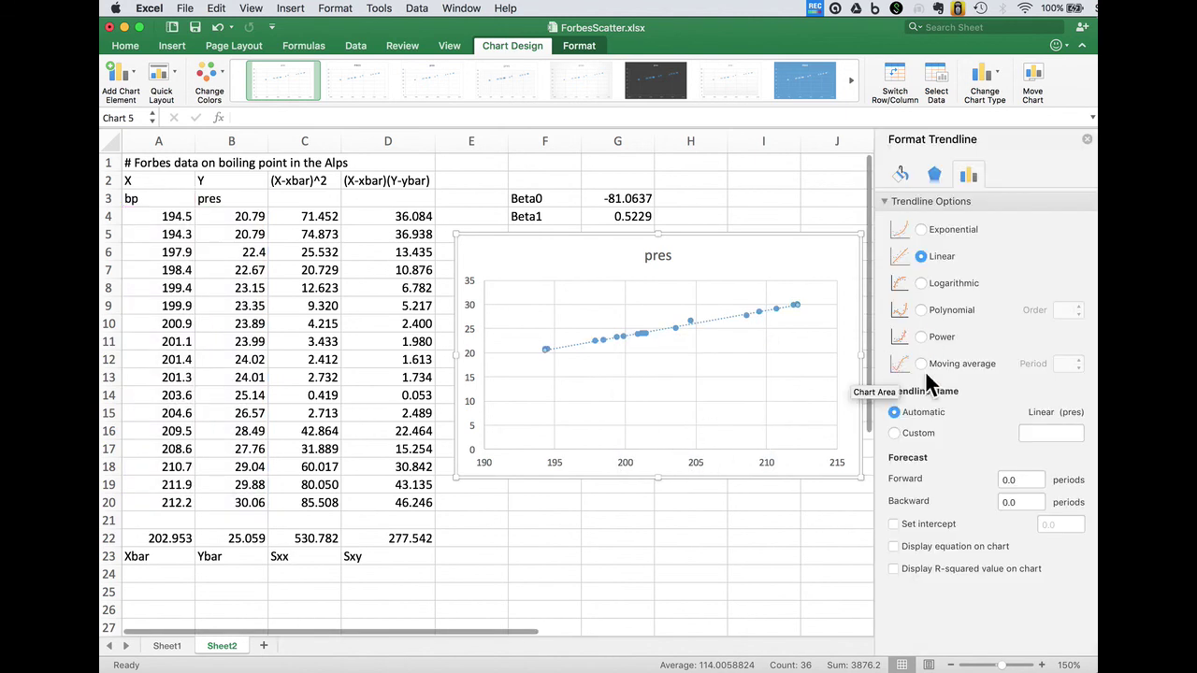
left_click(893, 546)
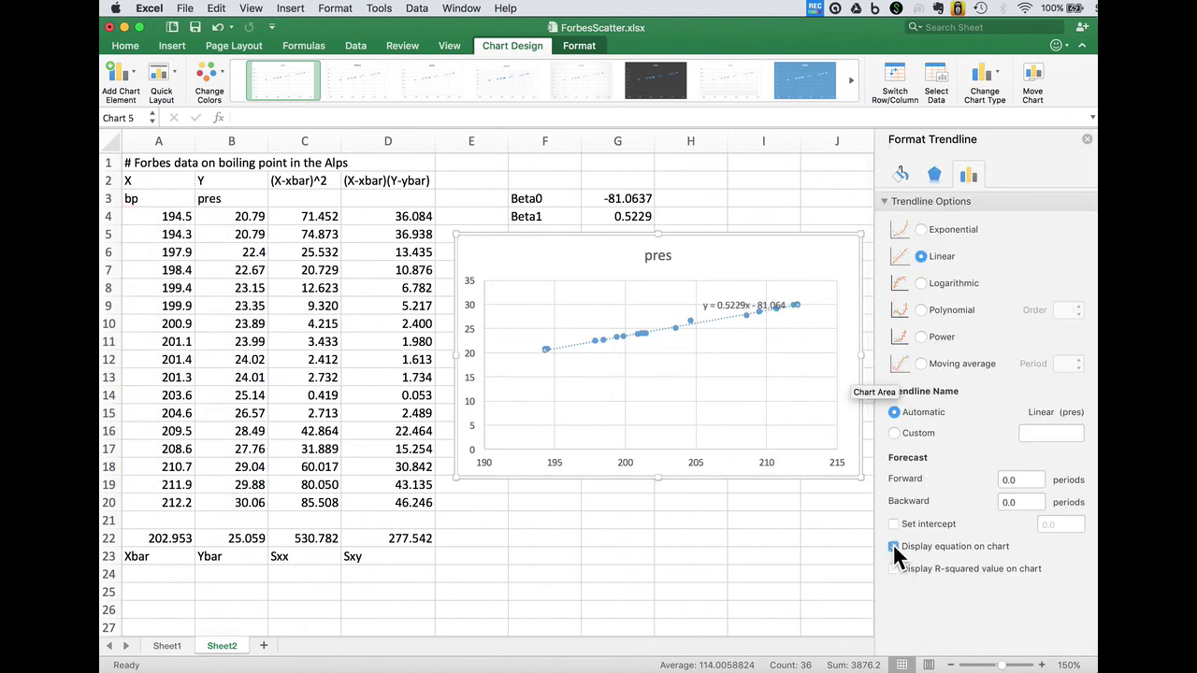
- Move the trendline equation label into the clear space below the fitted line and close the label formatting options
left_click_drag(731, 306, 730, 338)
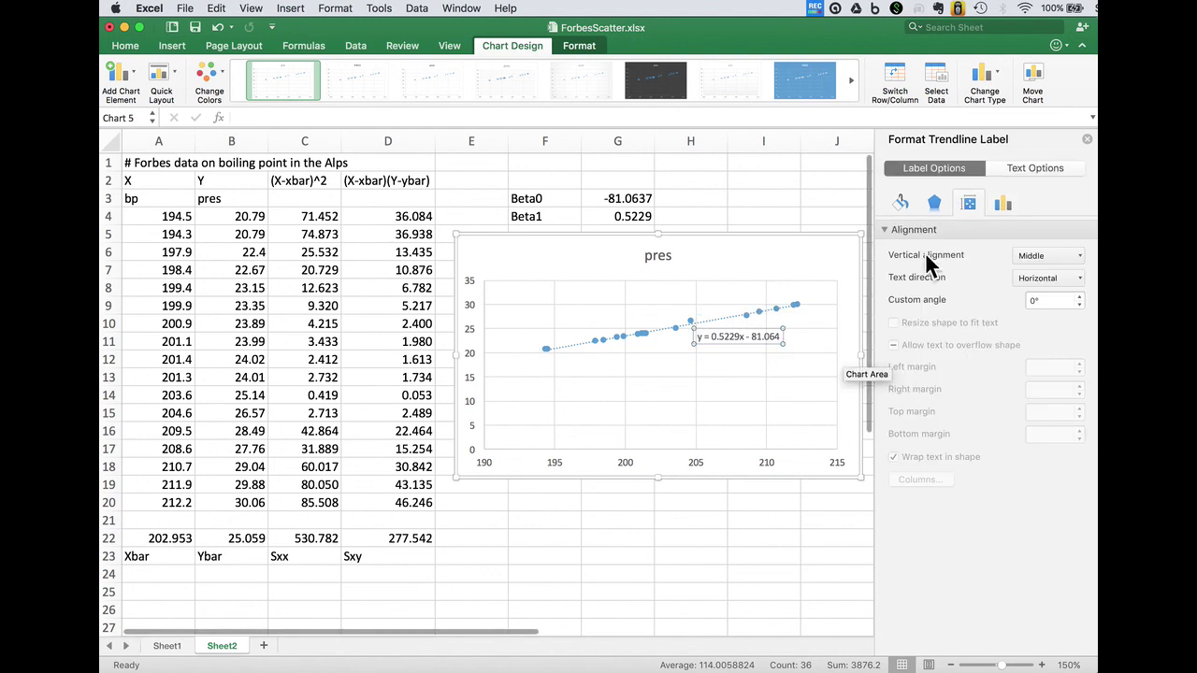
left_click(1087, 139)
left_click(1087, 146)
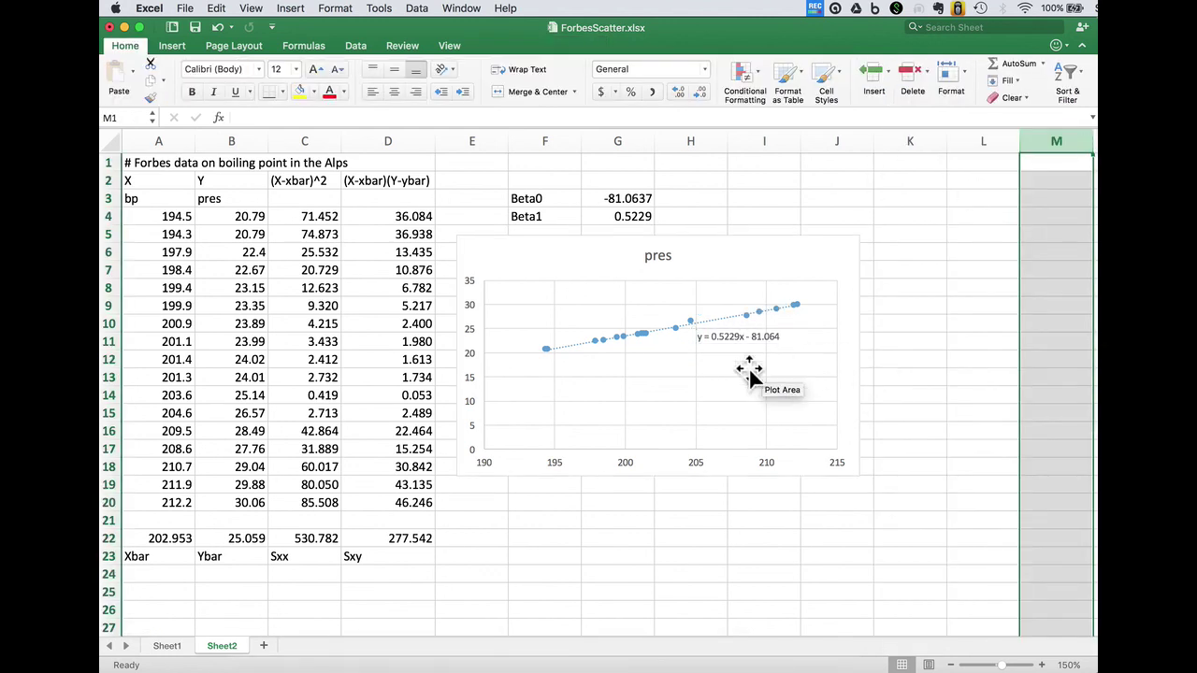